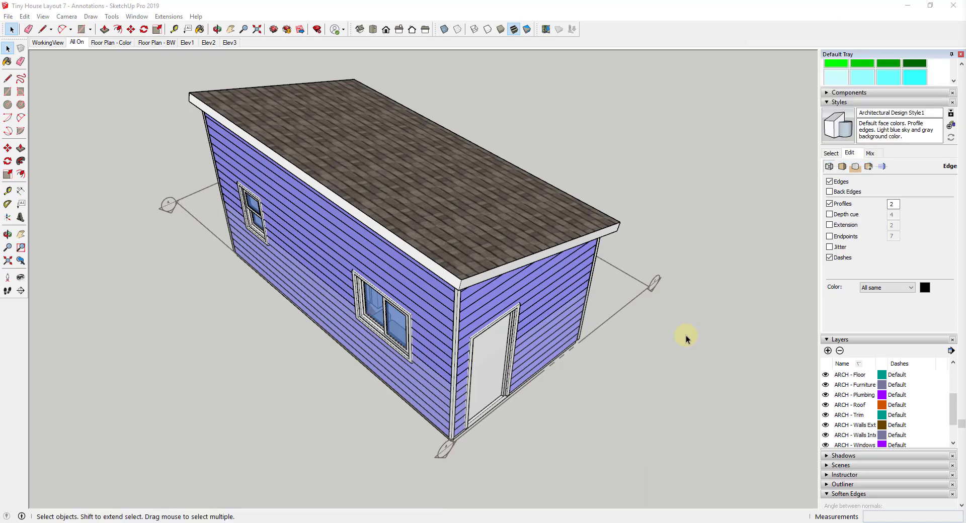
- In the Floor Plan - BW scene, try a section line width of 3 in the style's modeling settings
click(146, 43)
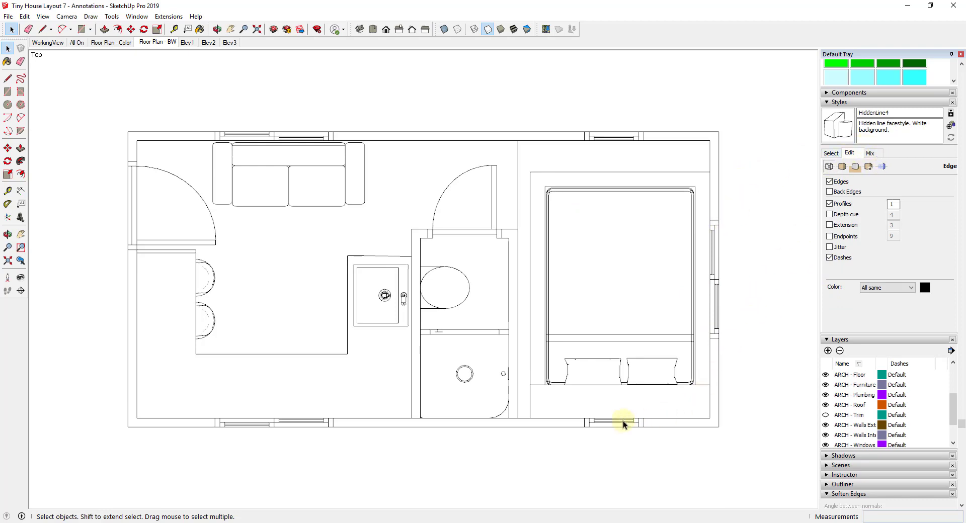
scroll(457, 306, down, 1)
middle_drag(592, 419, 546, 188)
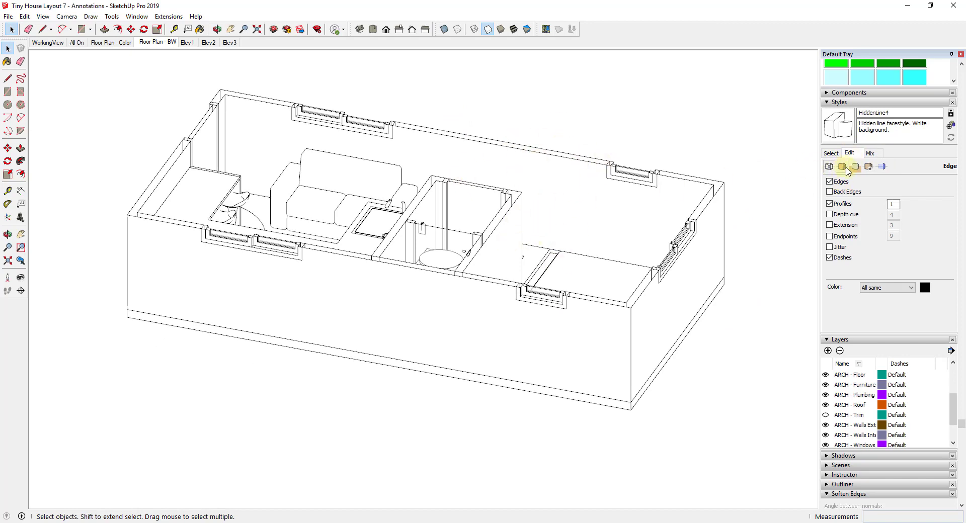
click(881, 168)
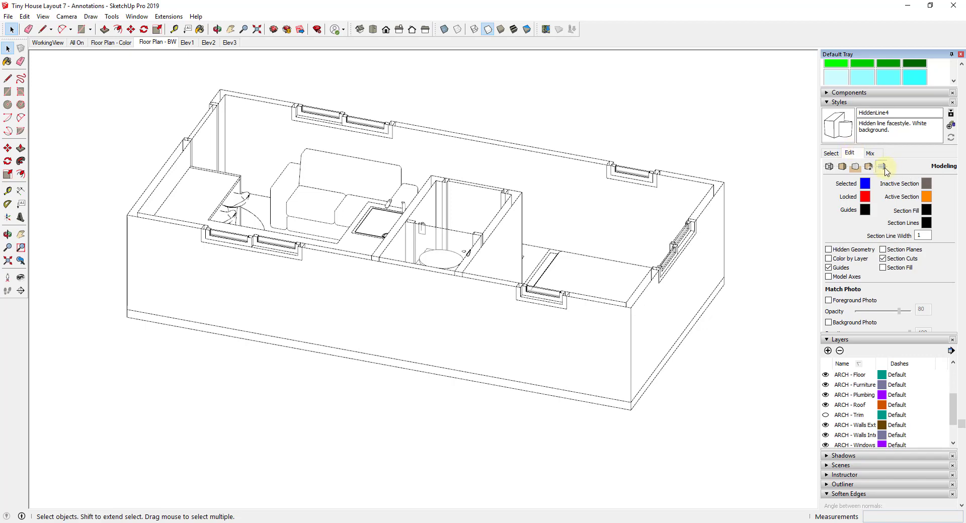
double_click(923, 235)
text(3)
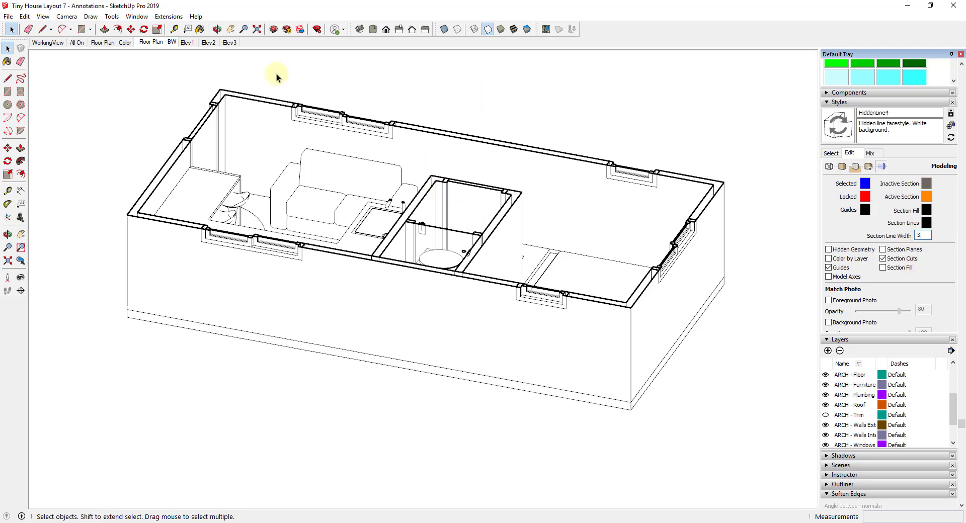
- Restore the Floor Plan - BW scene and try a section line width of 3 before resetting it to 1
click(157, 43)
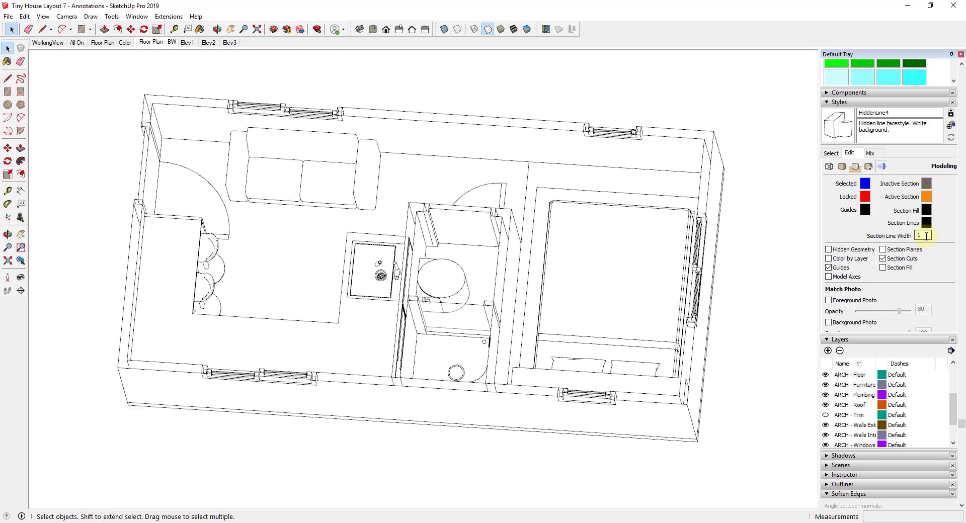
double_click(926, 235)
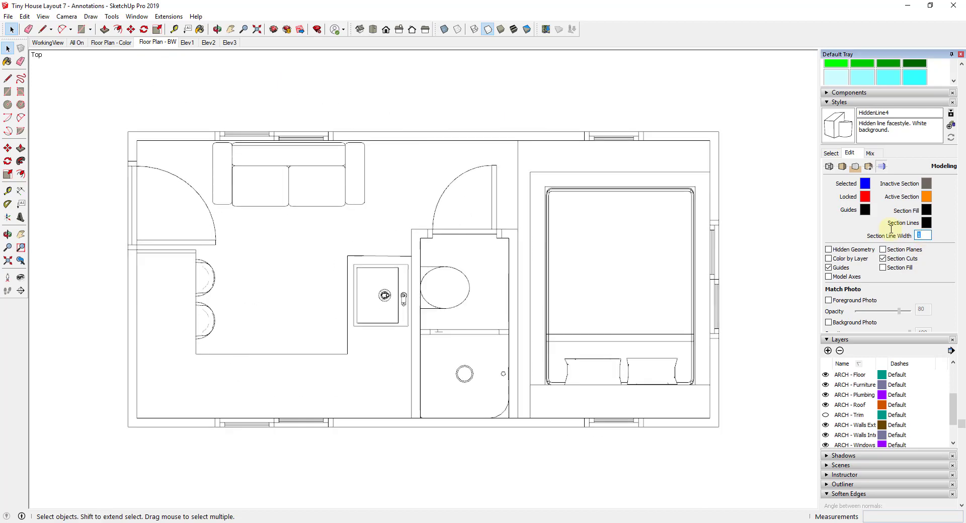
text(3)
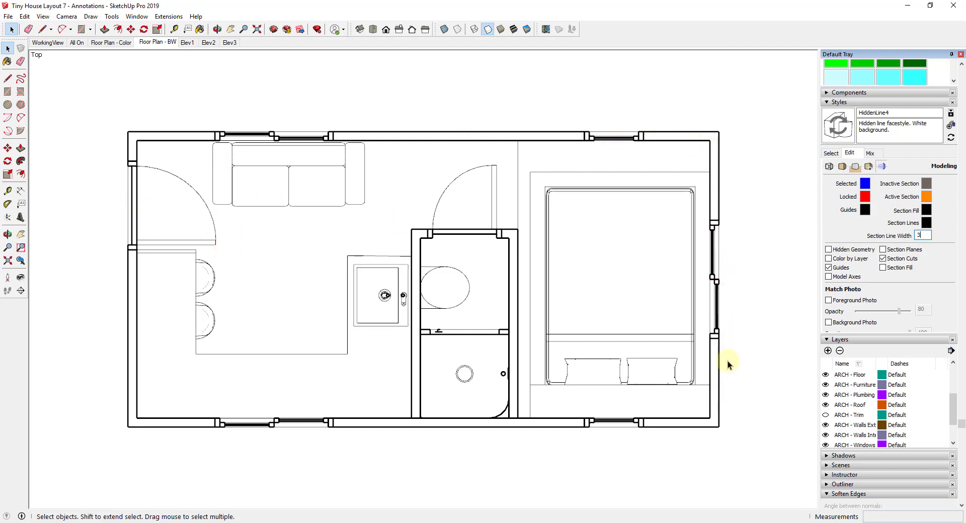
click(924, 235)
key(BackSpace)
text(1)
key(Return)
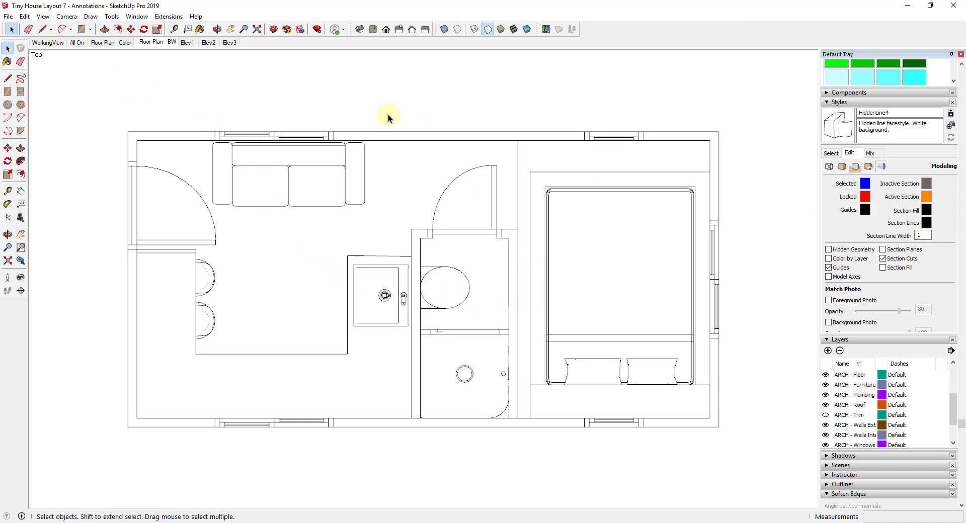
- Add a new scene based on the Floor Plan - BW scene
right_click(154, 48)
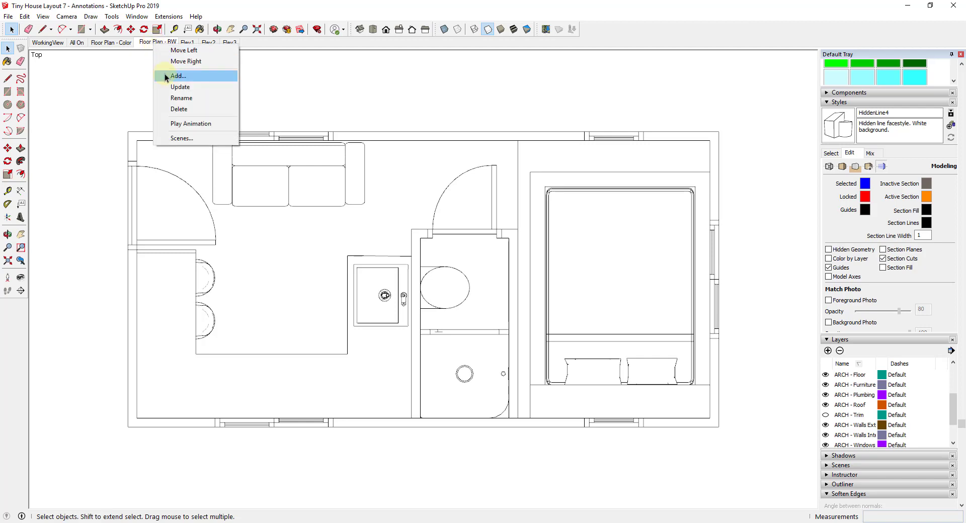
click(151, 43)
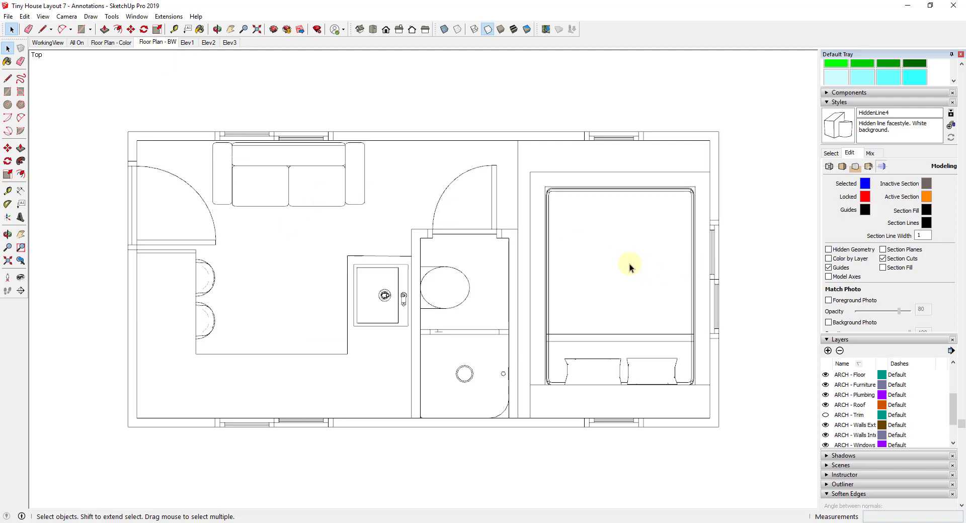
right_click(152, 42)
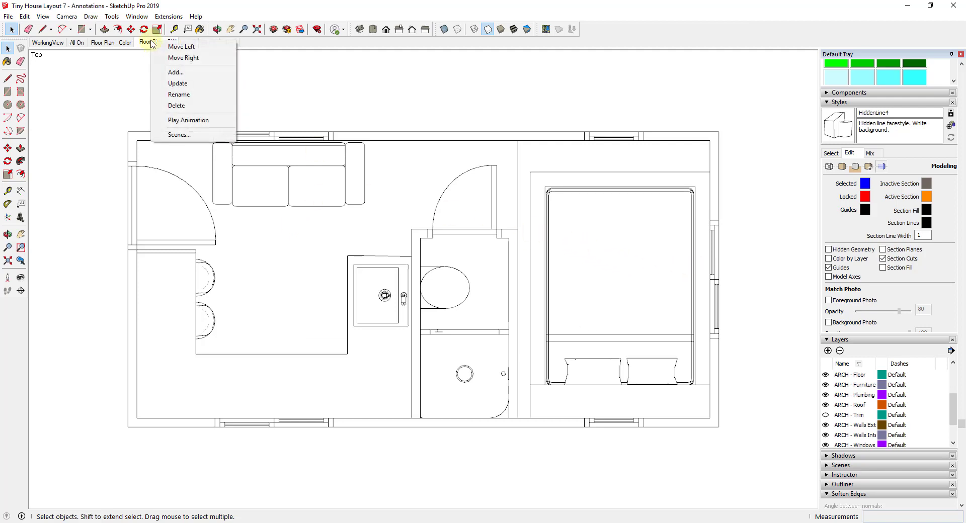
click(176, 74)
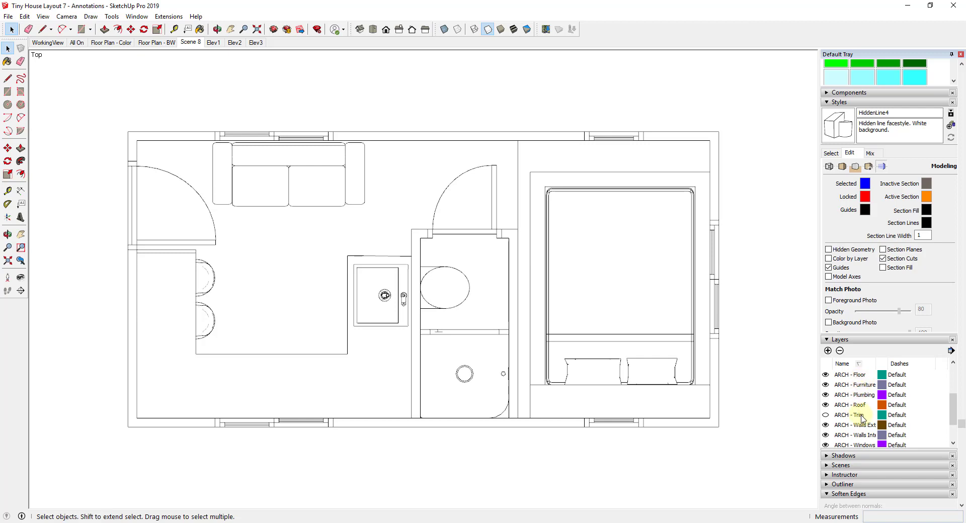
- Hide all layers from ARCH - Doors through ARCH - Roof, plus ARCH - Ceilings, in the new scene
click(849, 404)
scroll(849, 402, up, 1)
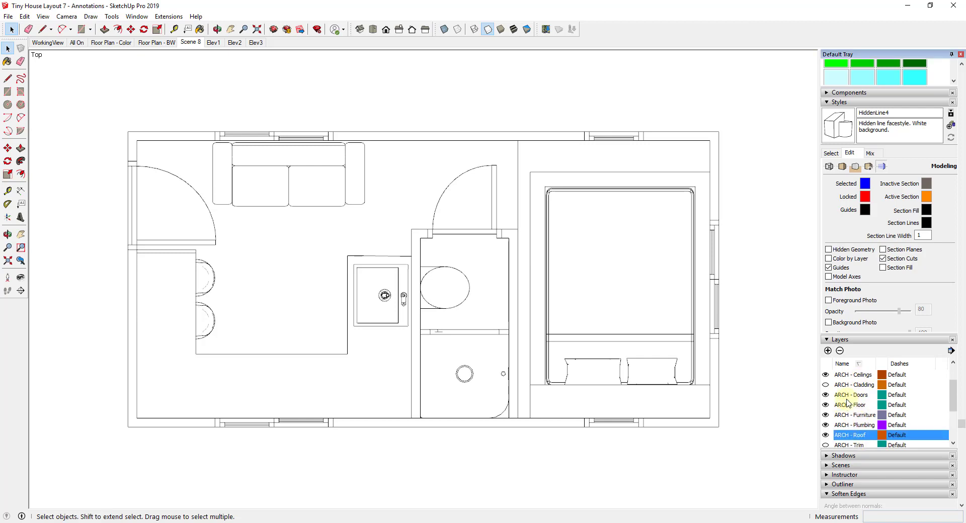
shift+click(848, 395)
click(825, 395)
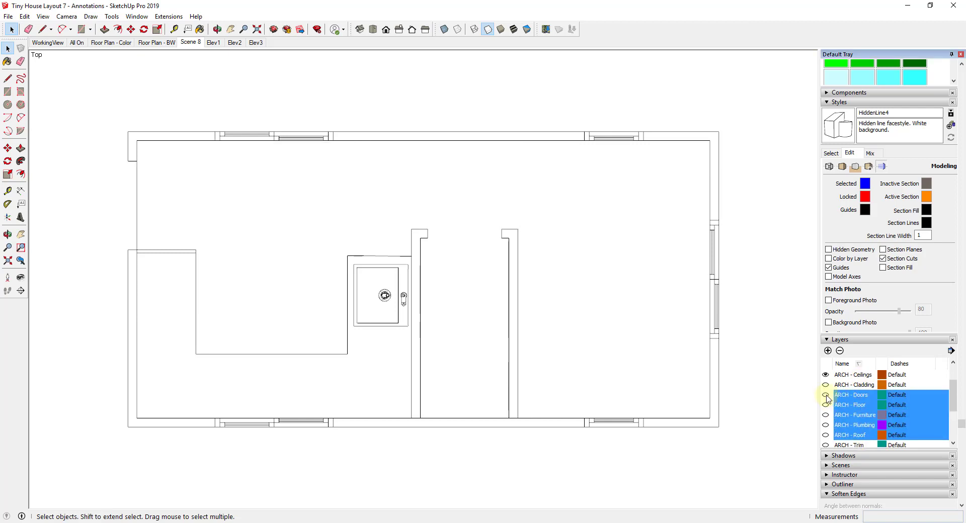
click(837, 376)
scroll(835, 388, down, 2)
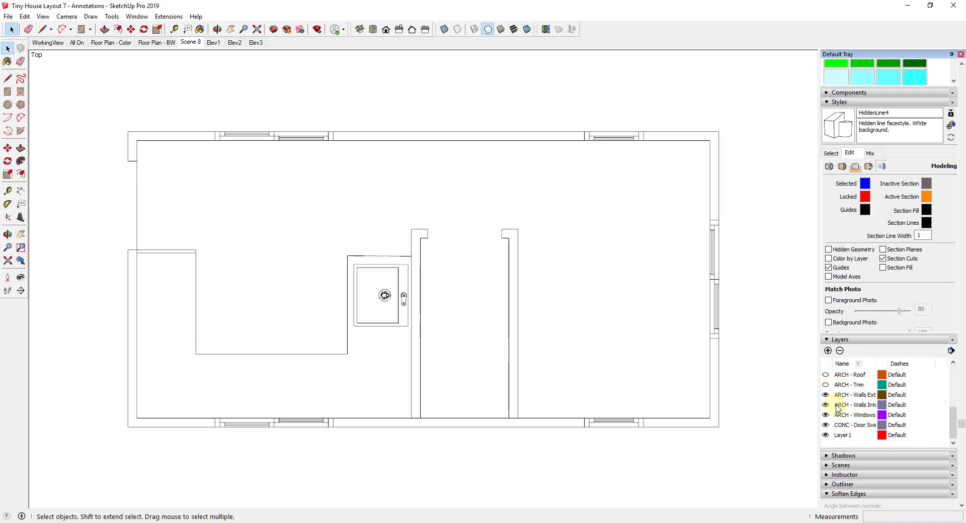
- Hide the interior walls, windows, door swing and Layer1 layers, along with both ARCH cabinet layers
click(825, 405)
click(825, 415)
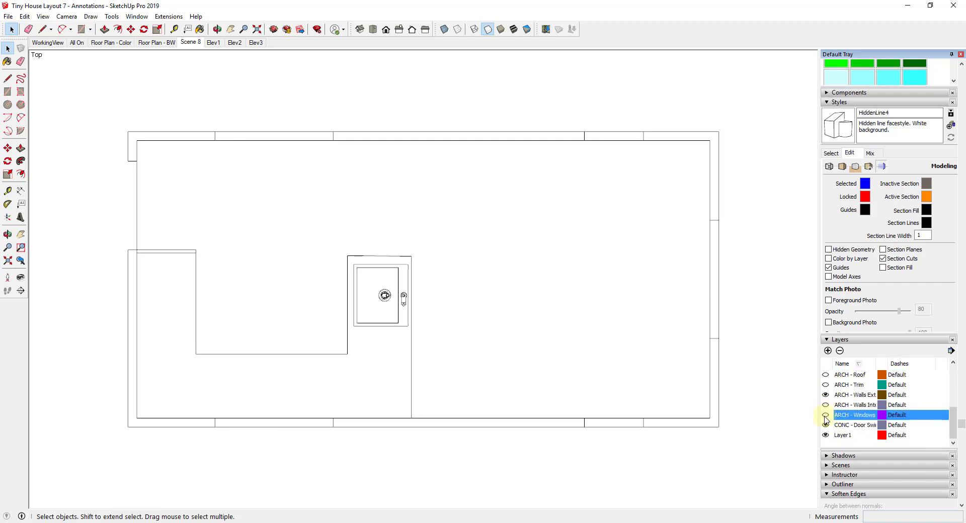
click(825, 425)
click(825, 436)
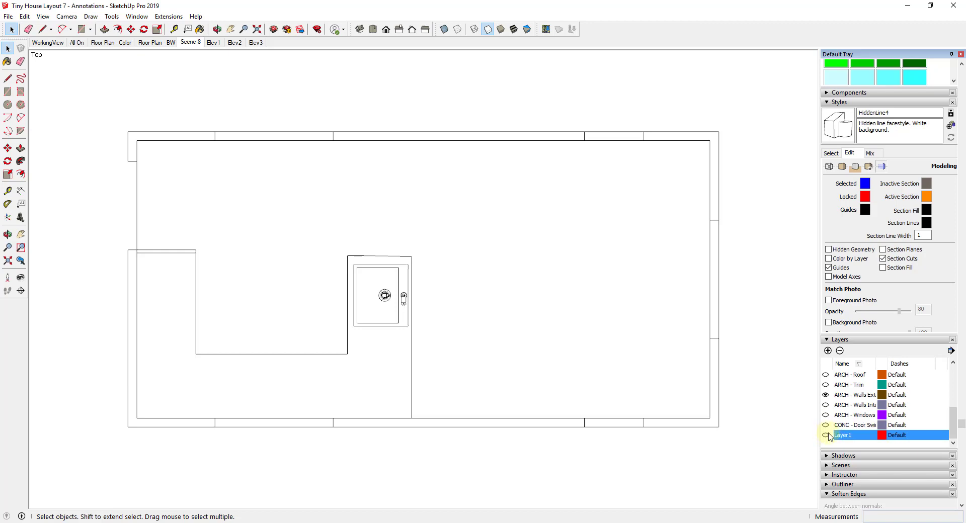
scroll(835, 418, up, 4)
click(826, 395)
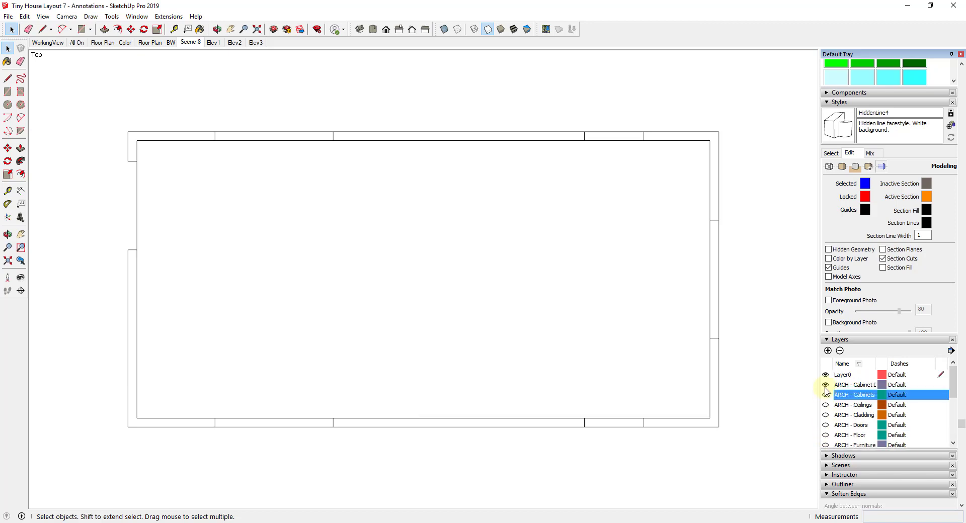
click(825, 385)
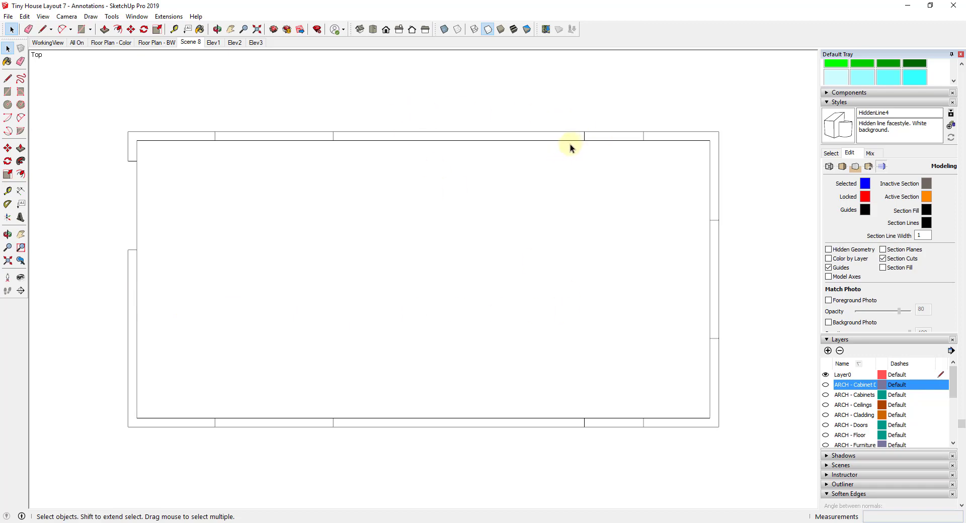
- Set the section line width to 2 and update Scene 8, saving the change as a new style
click(921, 235)
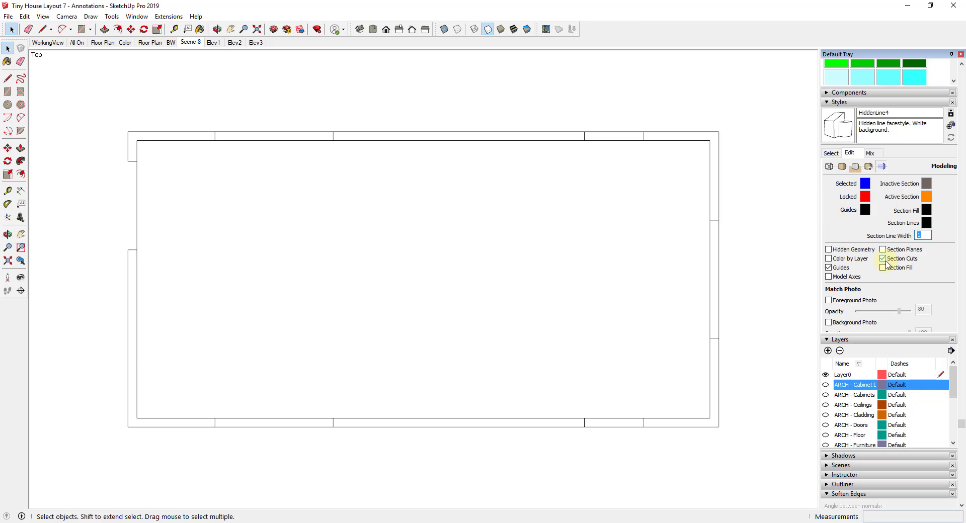
text(2)
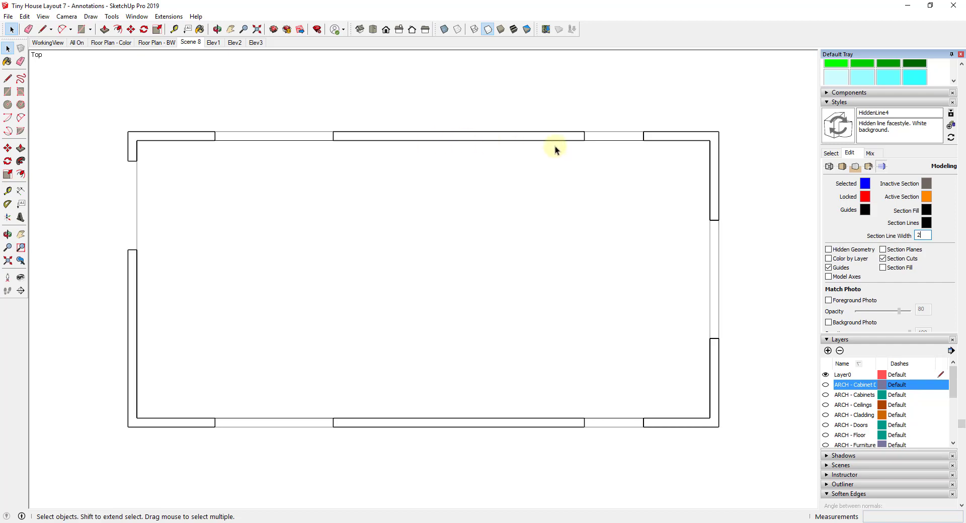
right_click(194, 46)
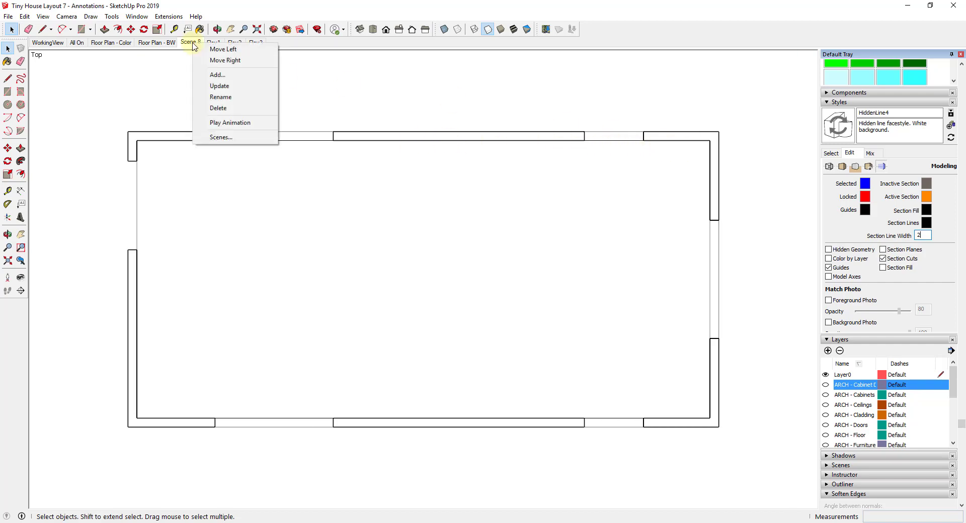
click(222, 86)
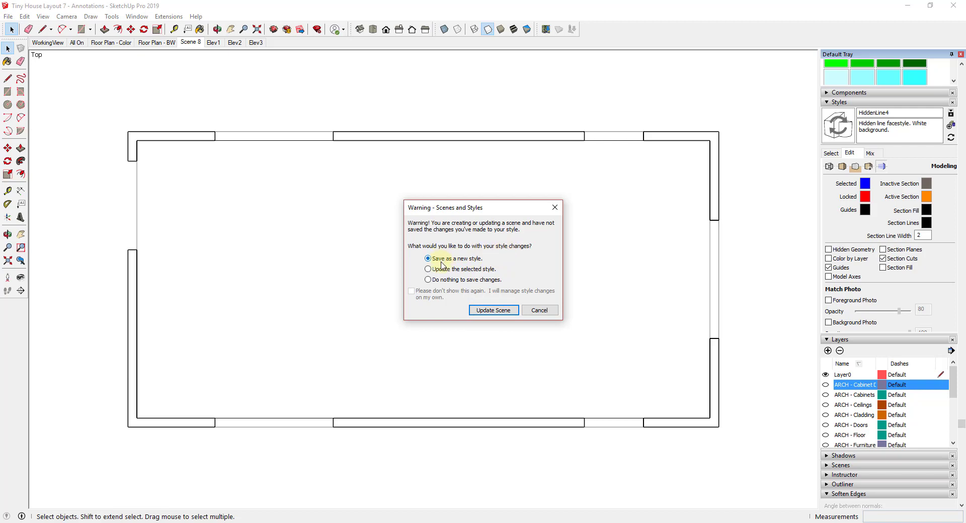
click(491, 310)
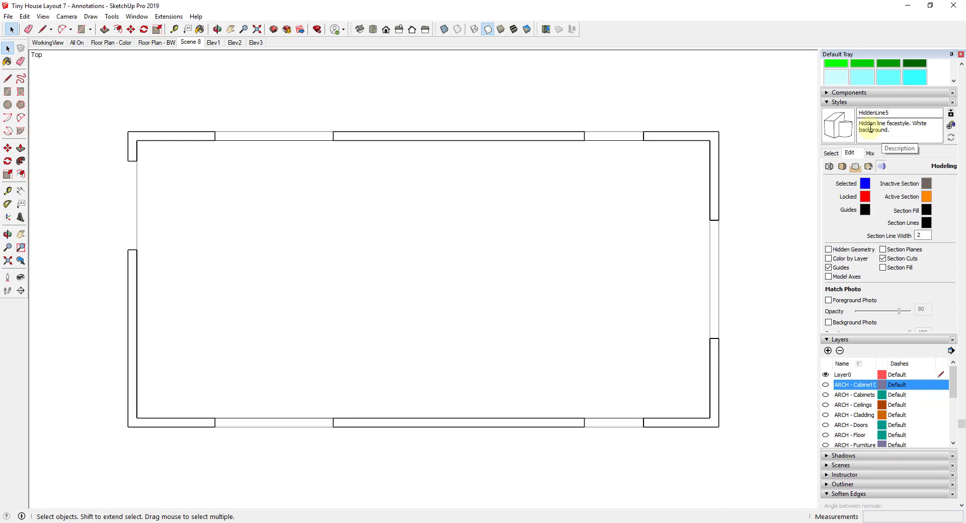
- Rename Scene 8 as Exterior Wall - Heavy
right_click(187, 46)
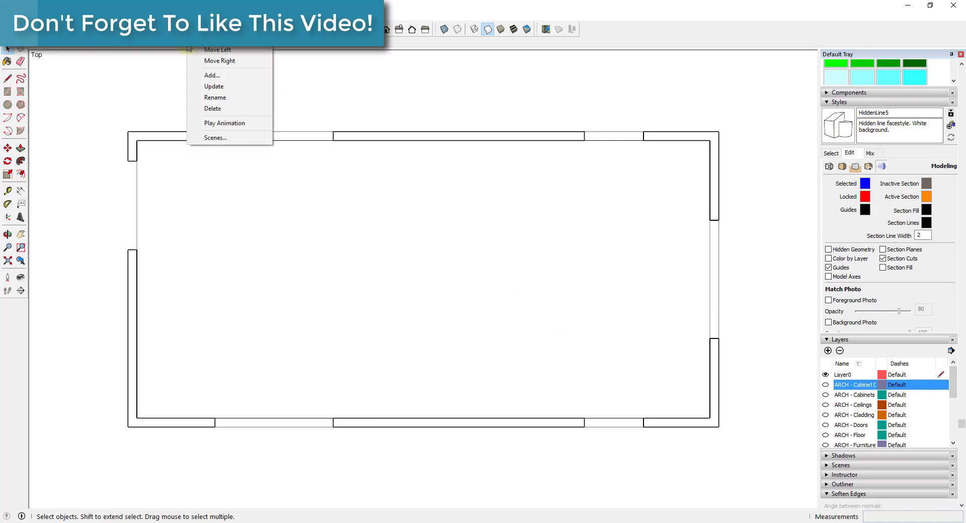
click(214, 97)
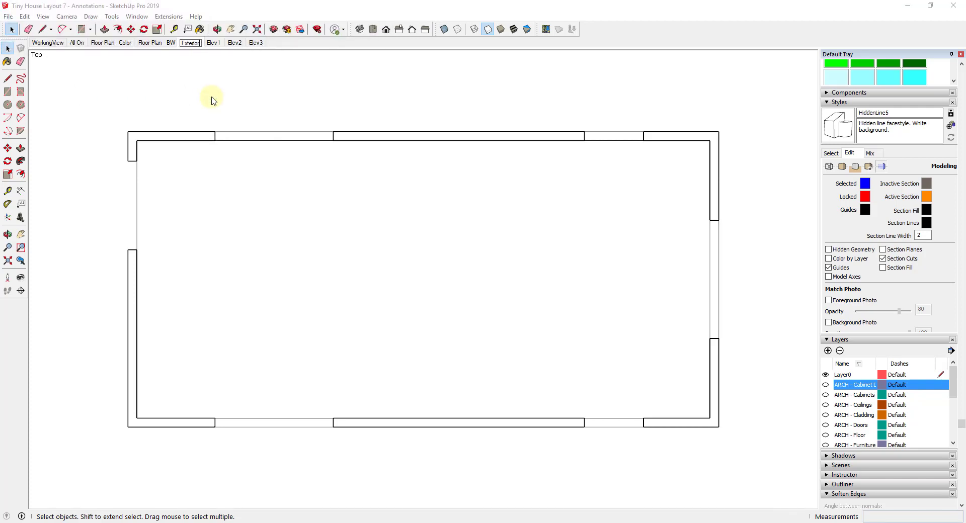
text(Wall - Heavy)
key(Return)
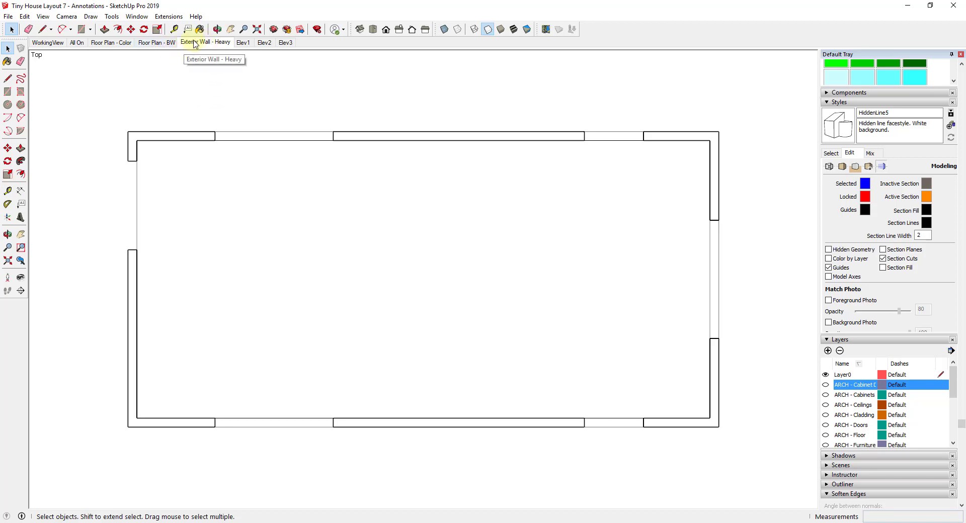
- Compare the Floor Plan - BW scene with the Exterior Wall - Heavy scene by switching between them
click(154, 44)
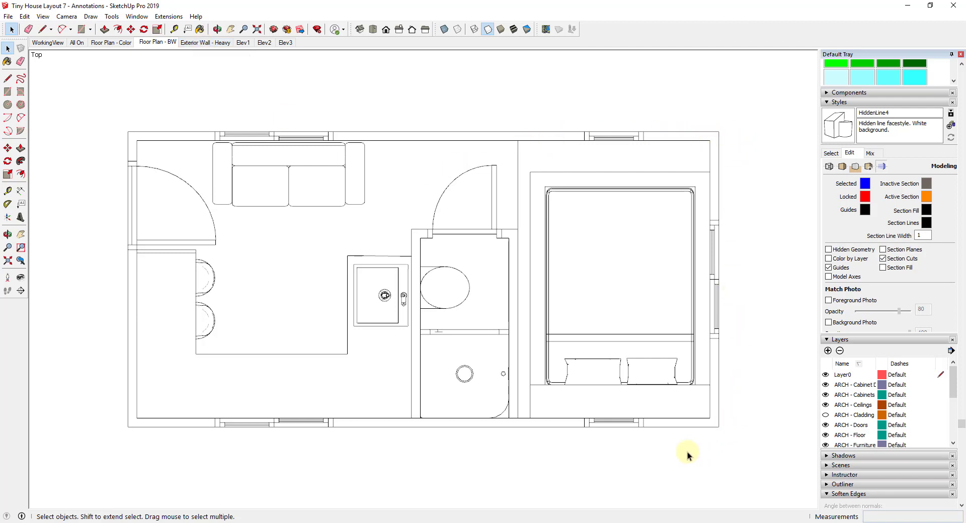
click(207, 44)
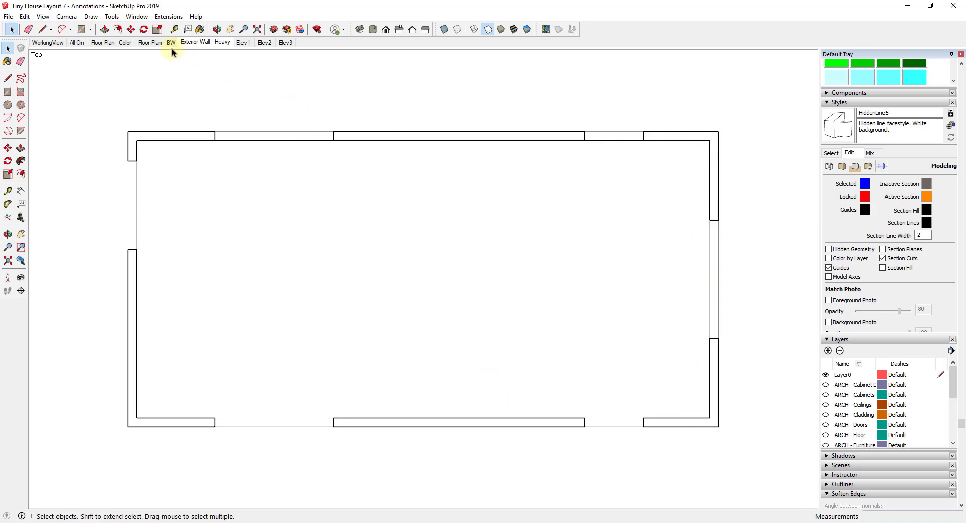
click(147, 43)
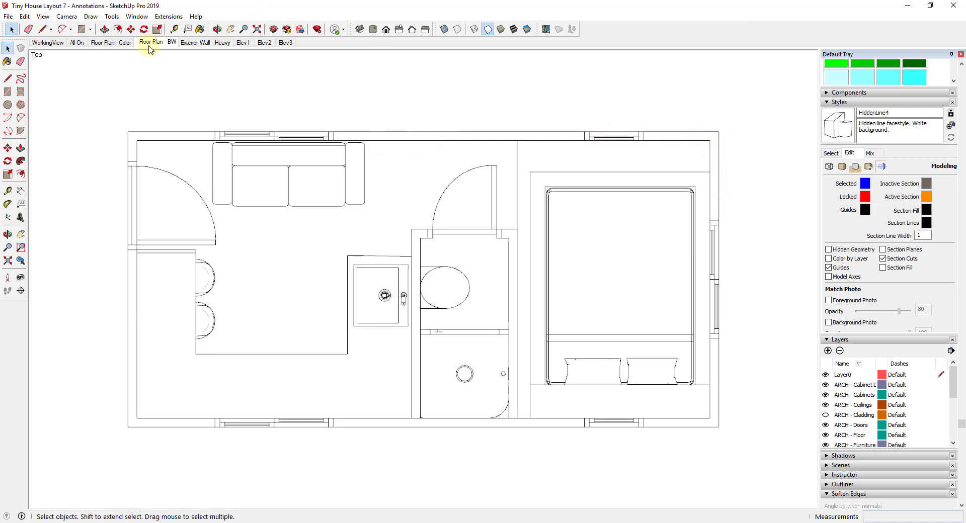
click(203, 44)
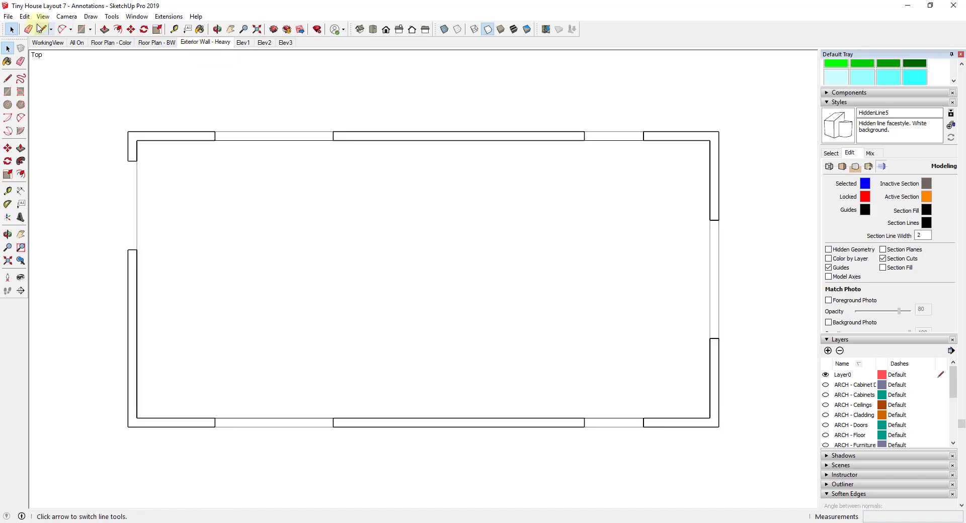
- Switch to LayOut, dismiss the welcome window and open the recent Floor Plan.layout document
click(9, 17)
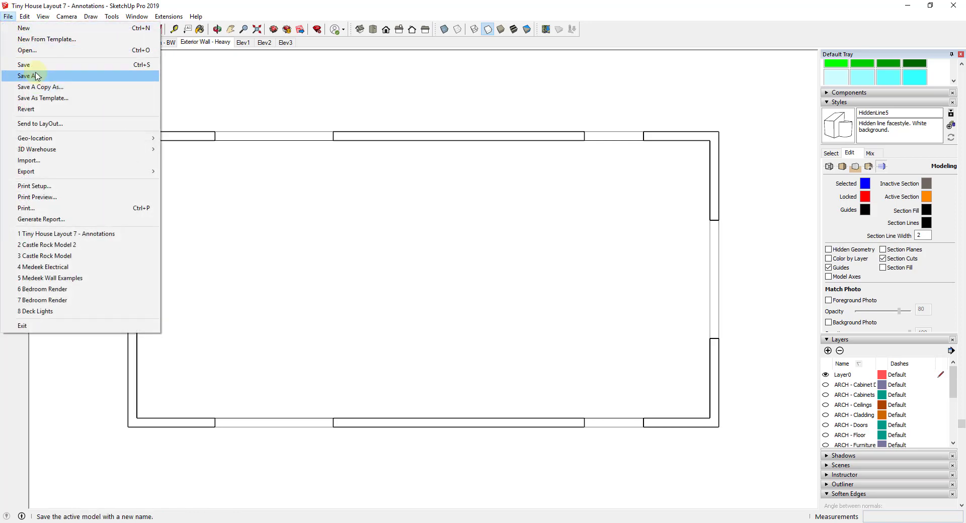
key(super)
text(layout)
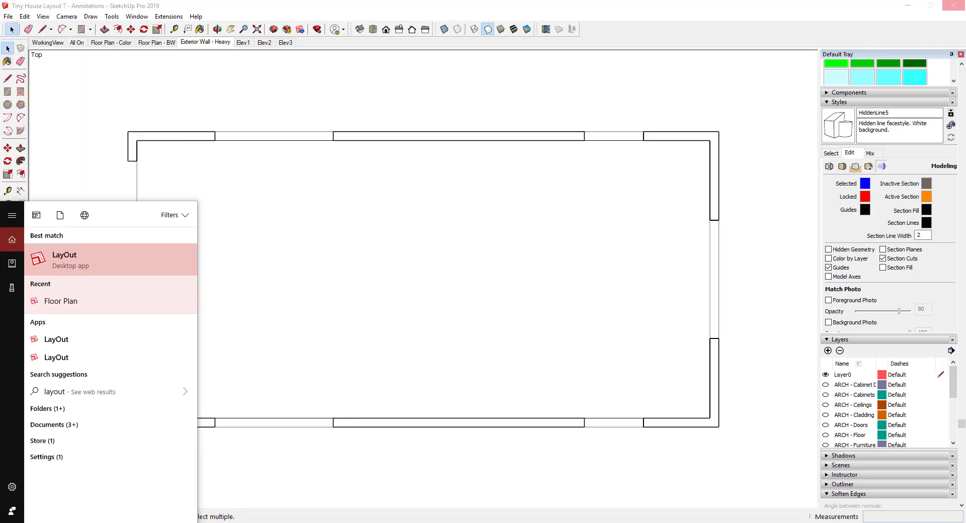
click(65, 257)
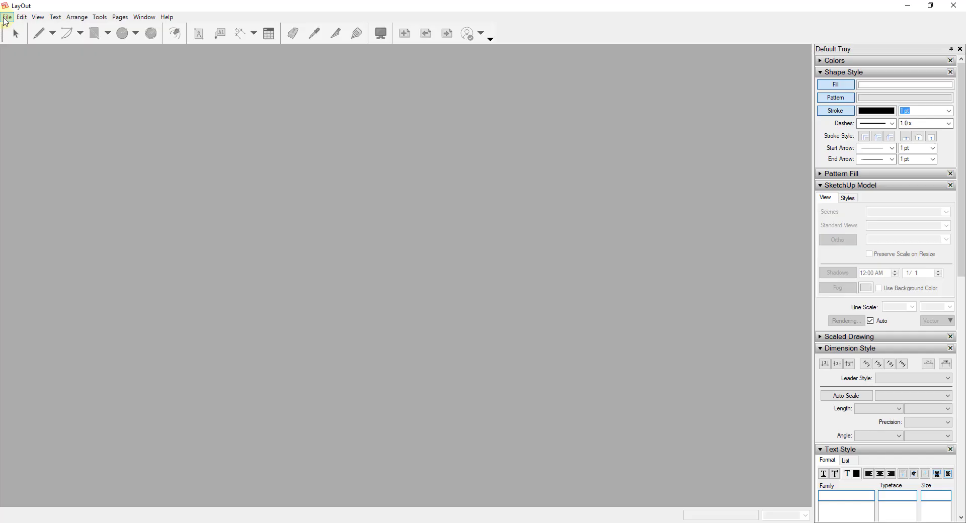
click(6, 18)
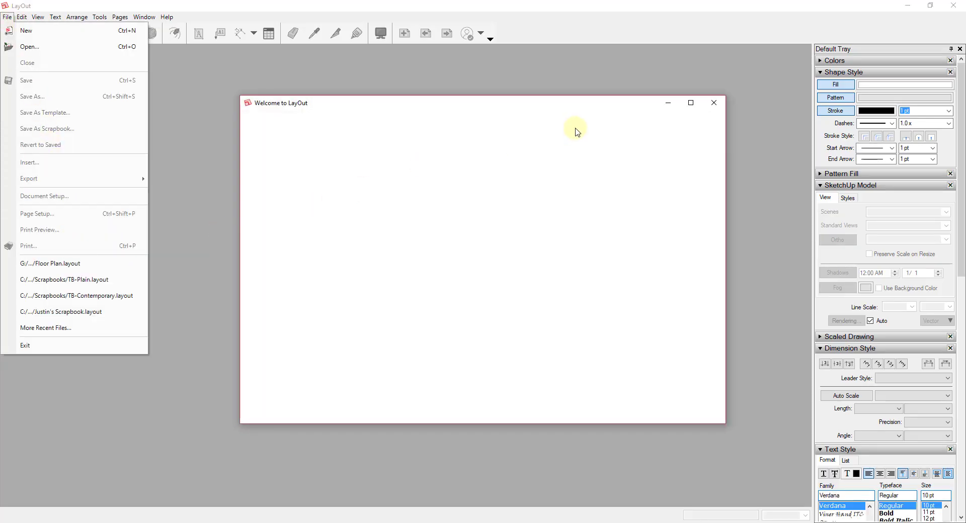
click(714, 102)
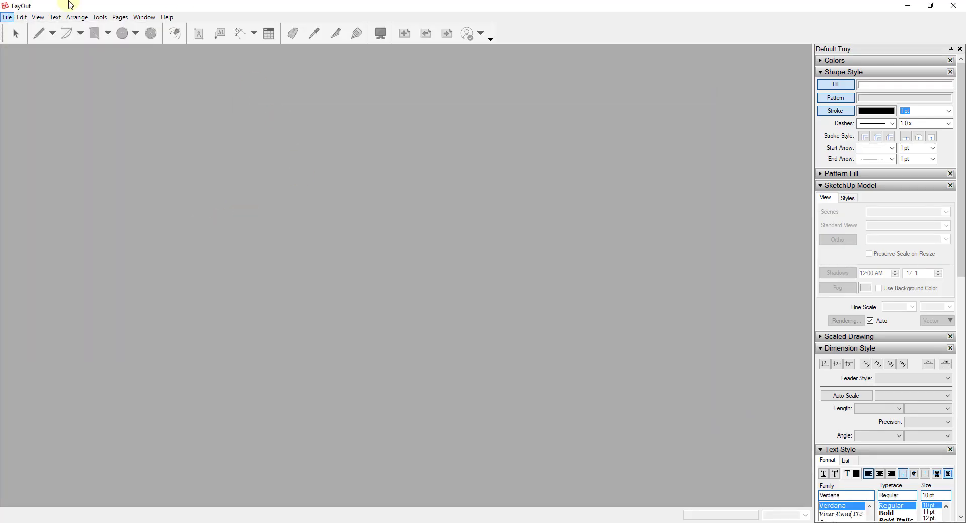
click(9, 18)
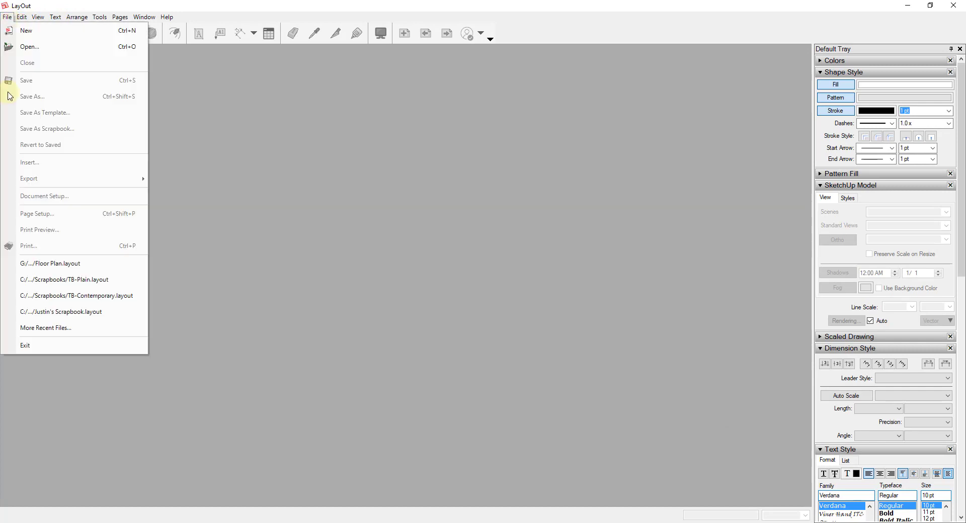
click(65, 264)
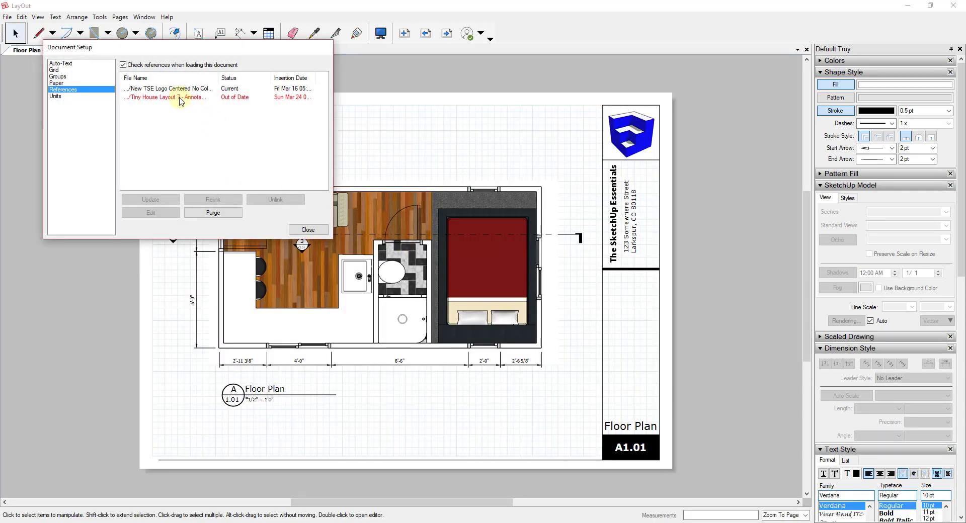
- Update the out-of-date Tiny House Layout 7 - Annotations reference in the document setup and close the setup
click(179, 98)
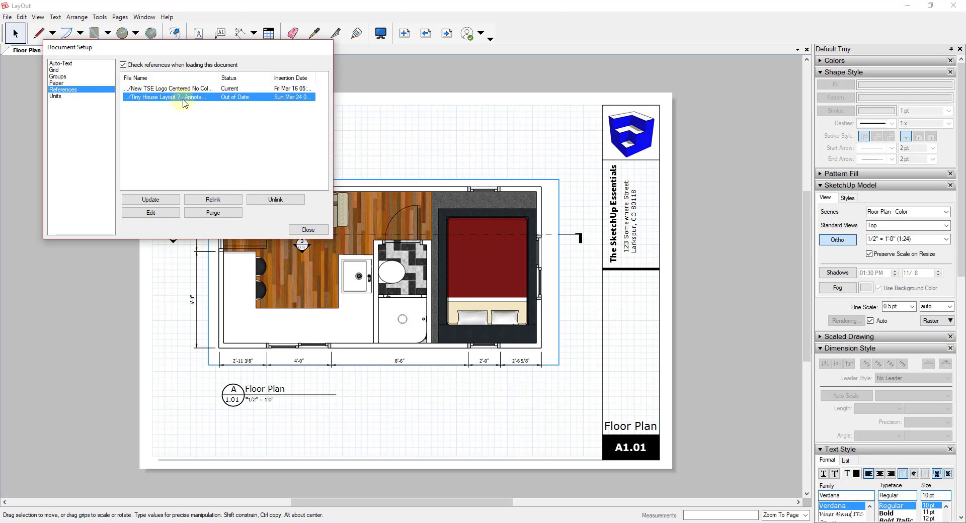
click(162, 201)
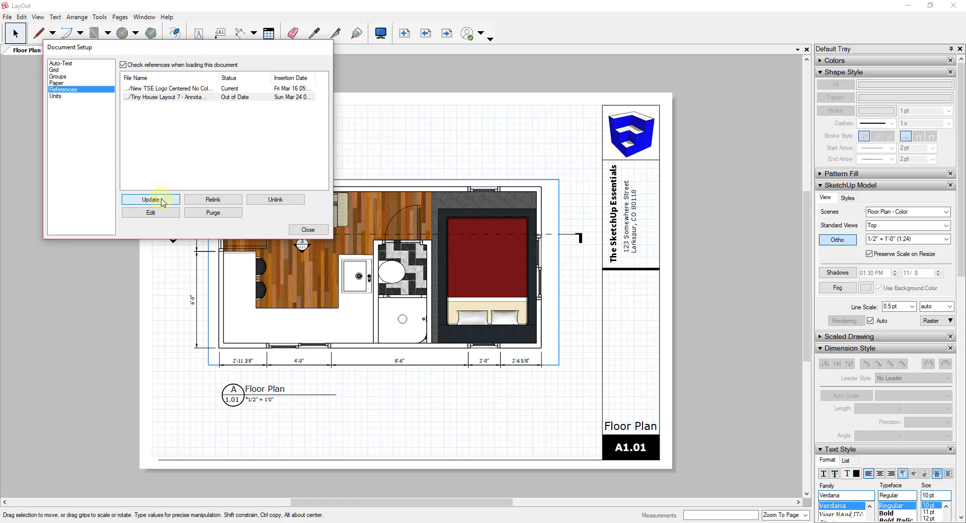
click(161, 199)
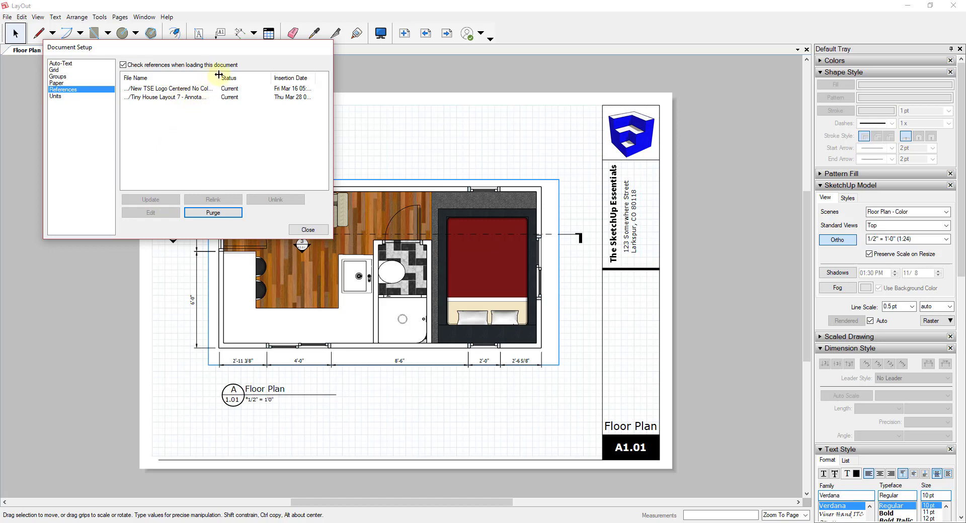
drag(218, 78, 234, 78)
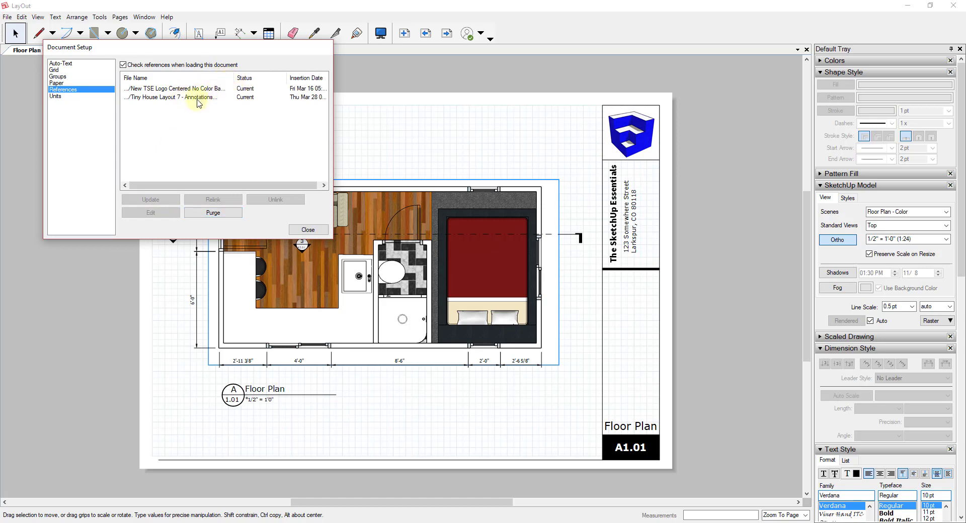
click(298, 232)
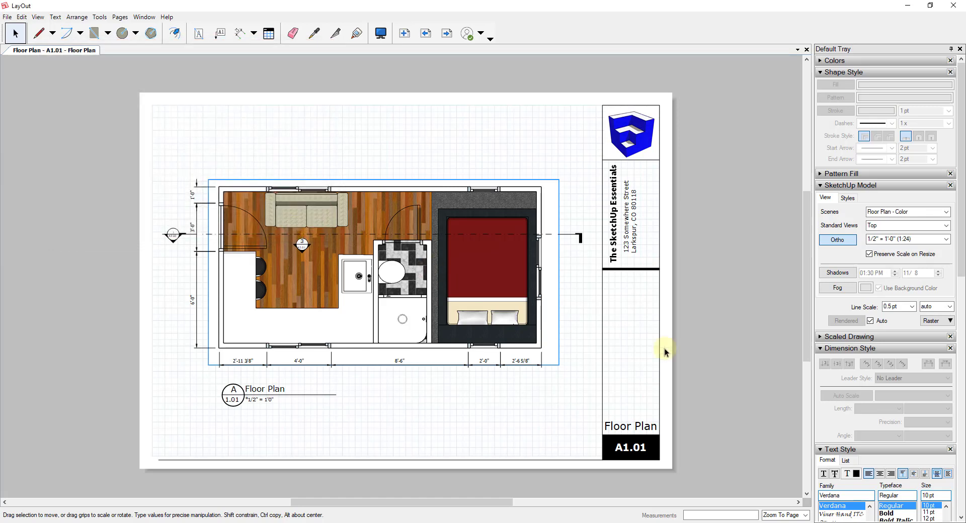
- Add a page after A1.01 - Floor Plan and name it A1.02 - Lineweight Plan
scroll(905, 377, down, 5)
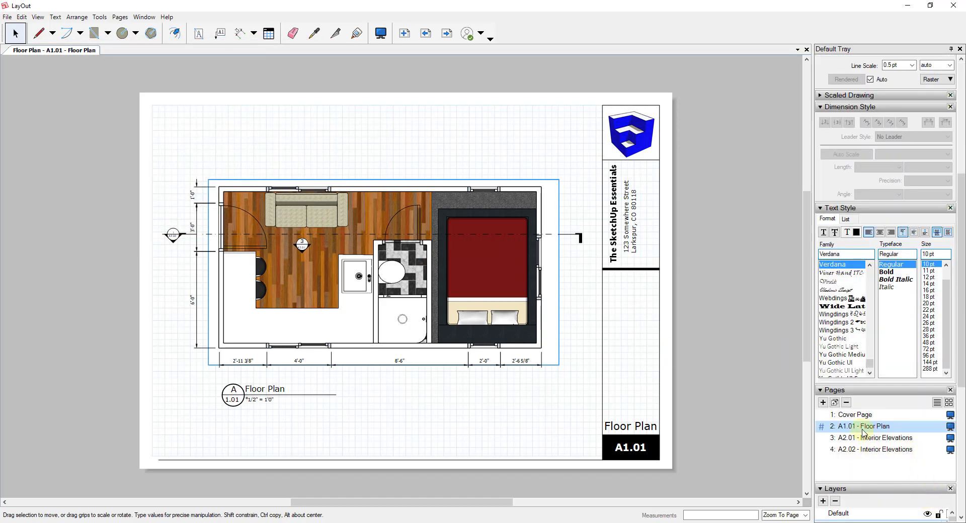
click(822, 403)
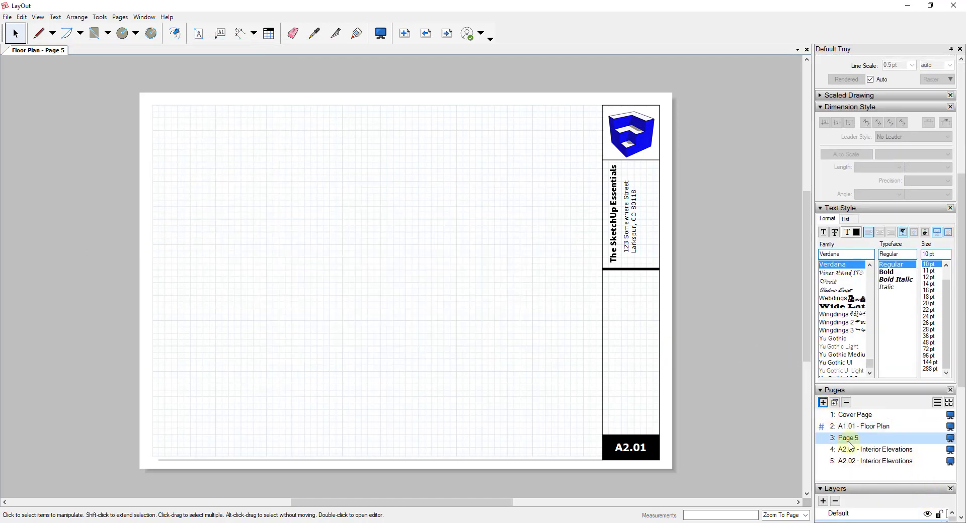
double_click(846, 438)
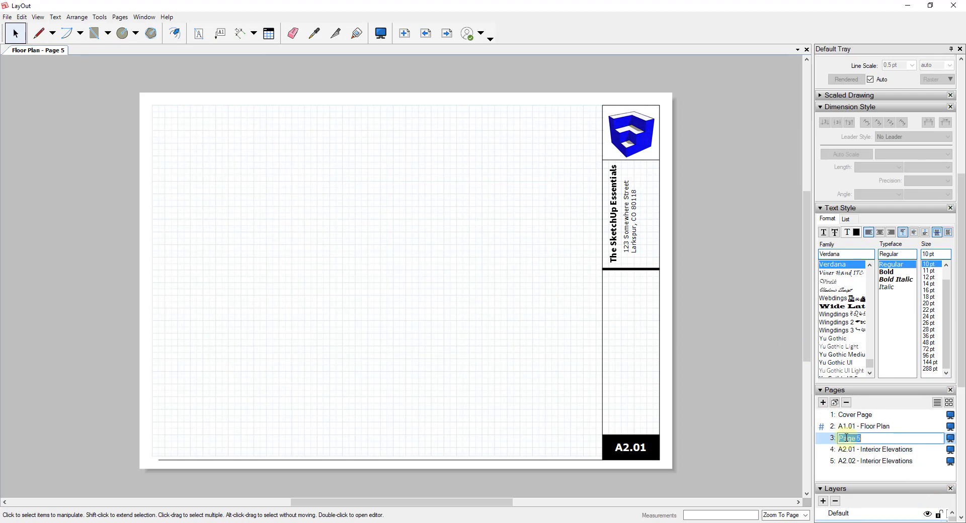
text(A1.02 - Lineweight Plan)
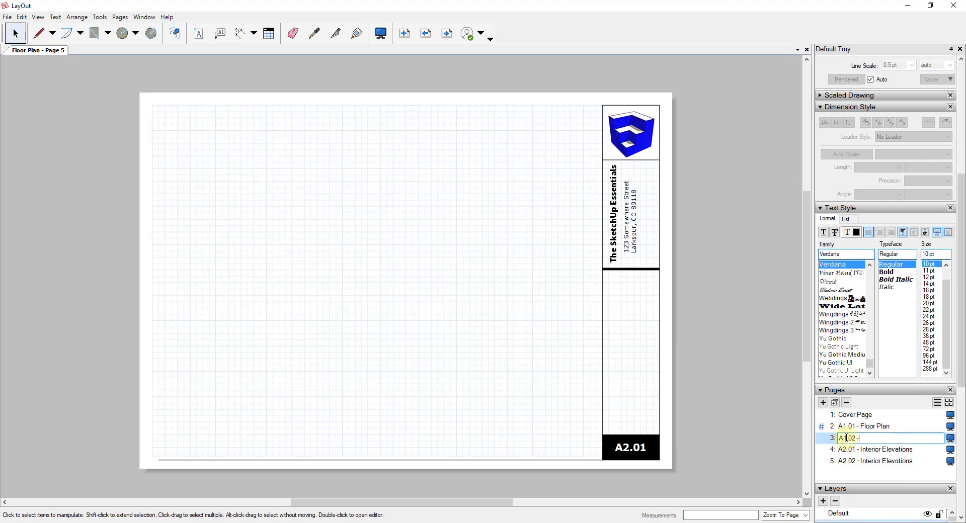
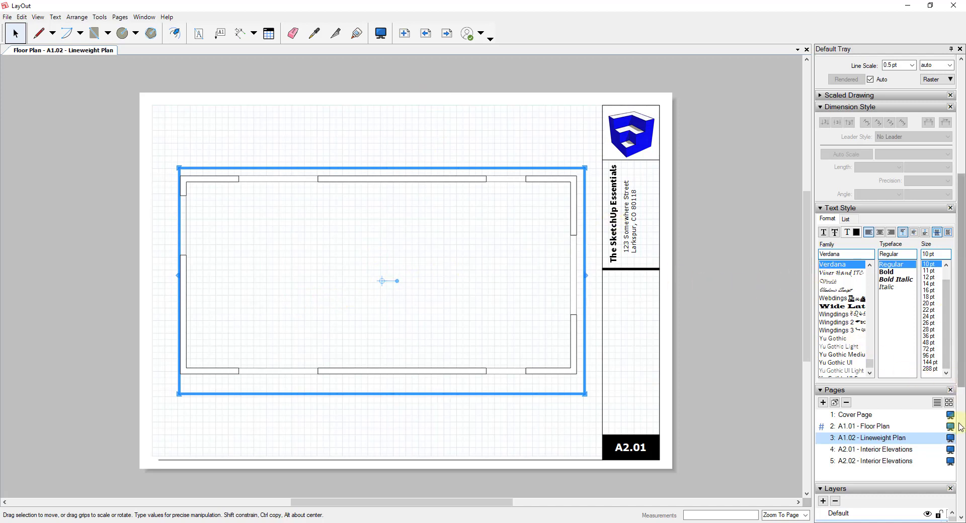
- Collapse the Dimension Style and Text Style settings to bring the page and layer lists closer to the model settings
scroll(961, 428, up, 5)
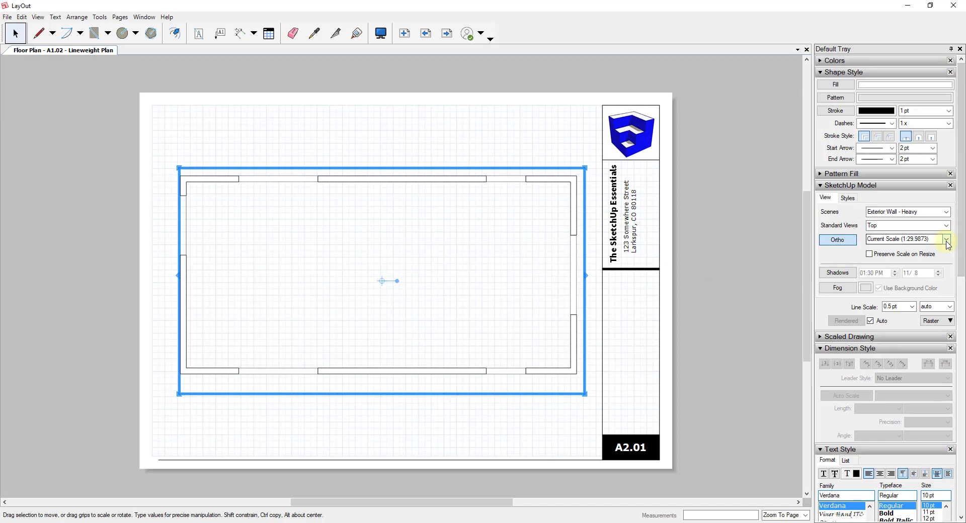
click(946, 240)
click(948, 245)
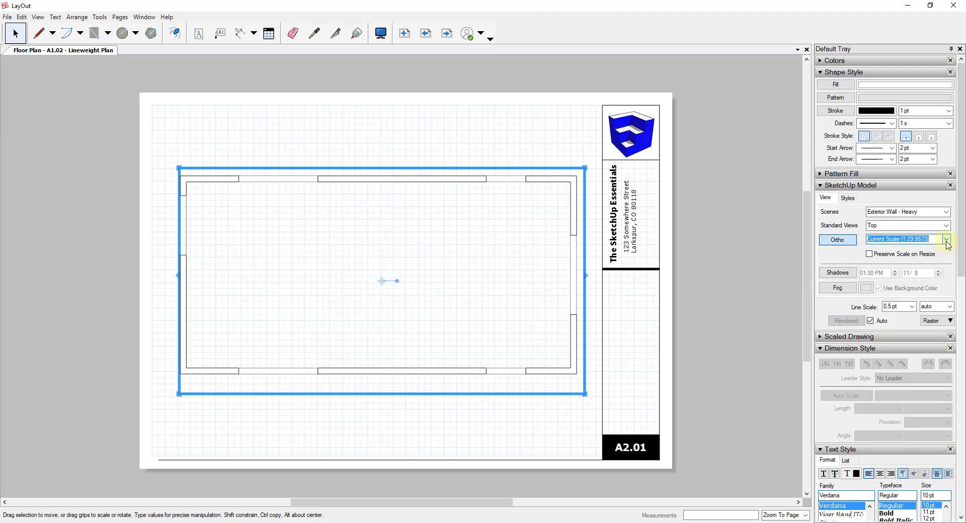
scroll(905, 487, down, 2)
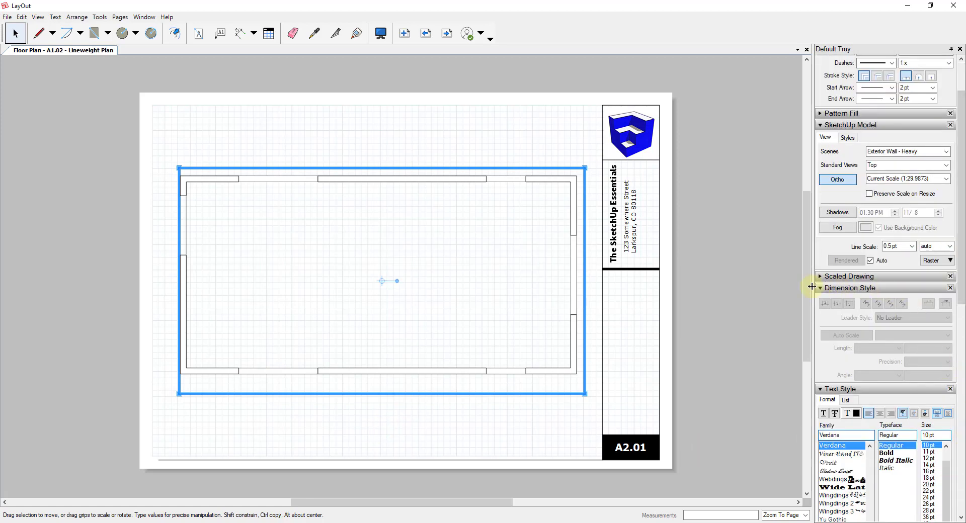
click(820, 289)
click(820, 299)
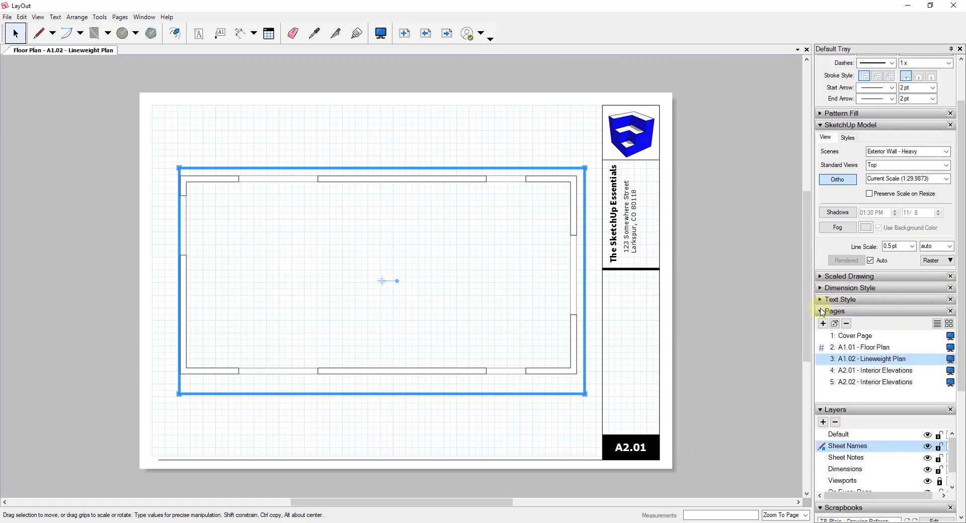
- Check the A1.01 - Floor Plan page, and set the A1.02 viewport's scale to 1/2" = 1'-0" (1:24)
click(858, 349)
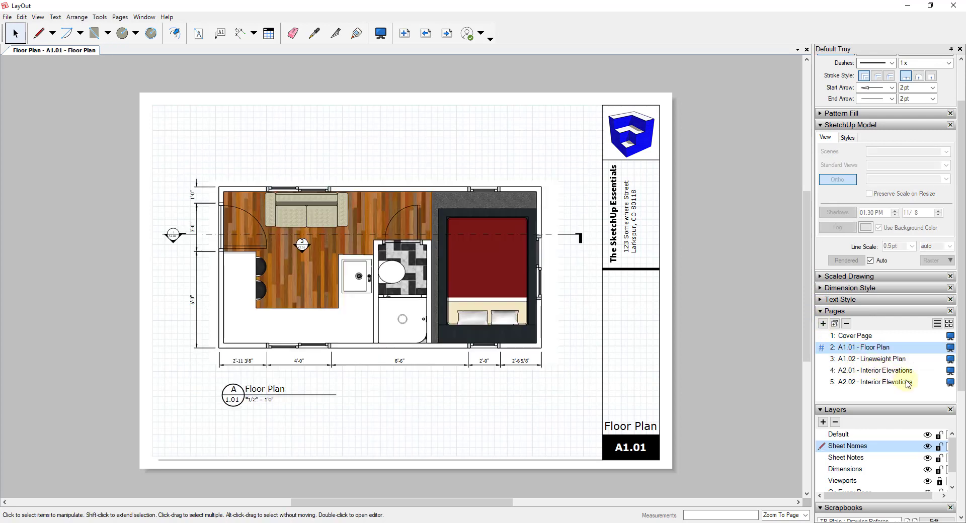
scroll(865, 302, up, 2)
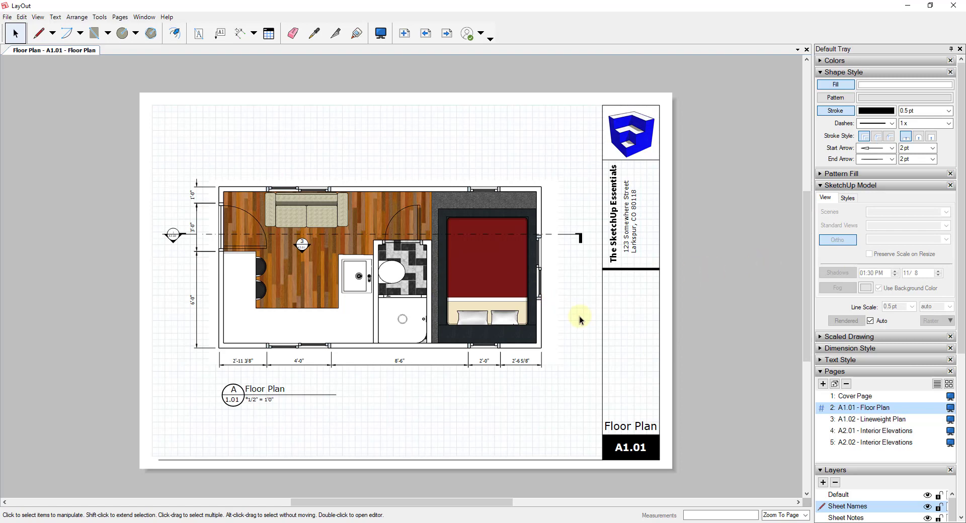
click(860, 424)
click(575, 245)
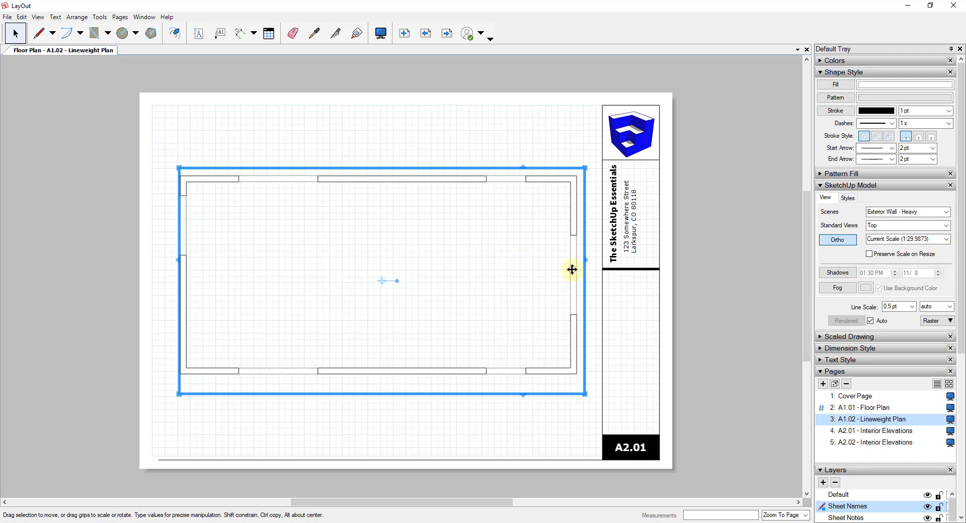
click(947, 239)
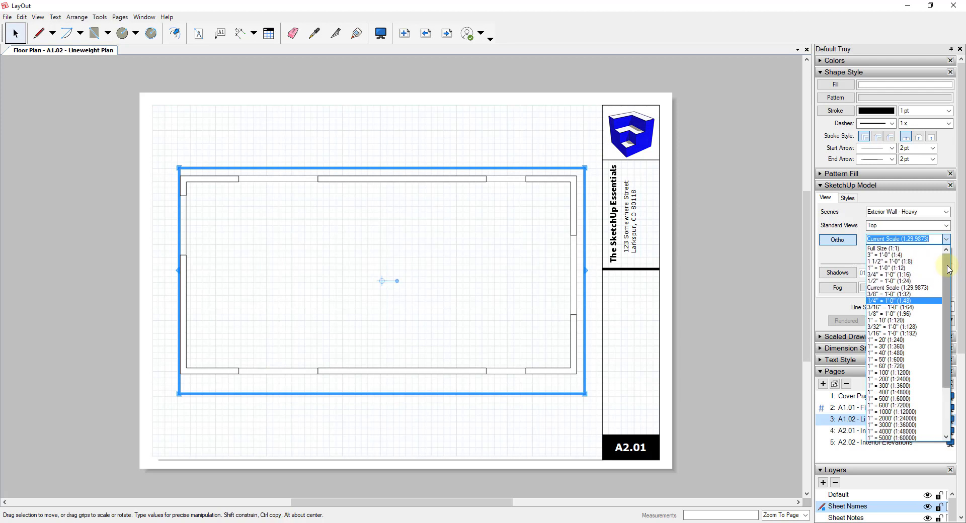
click(896, 281)
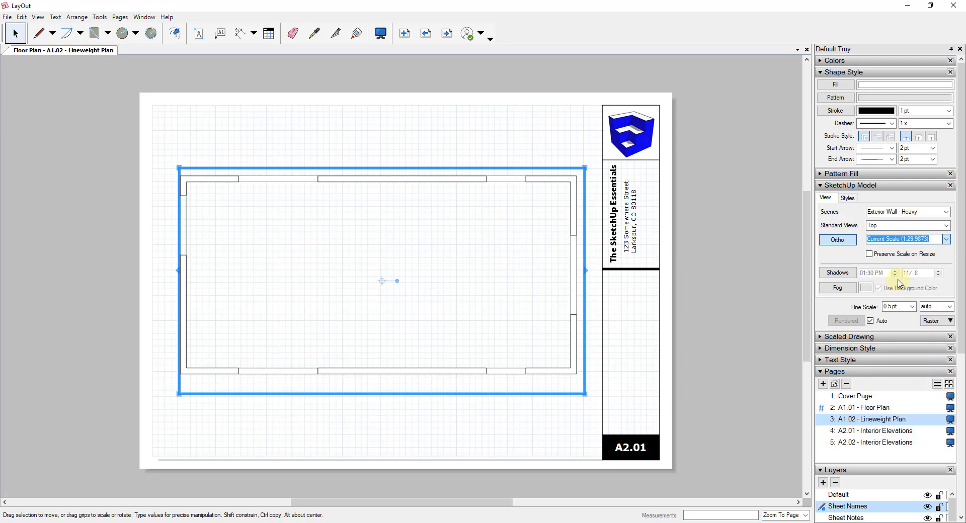
- Change the A1.02 viewport's scene to Floor Plan - B&W
right_click(391, 246)
click(391, 247)
right_click(384, 226)
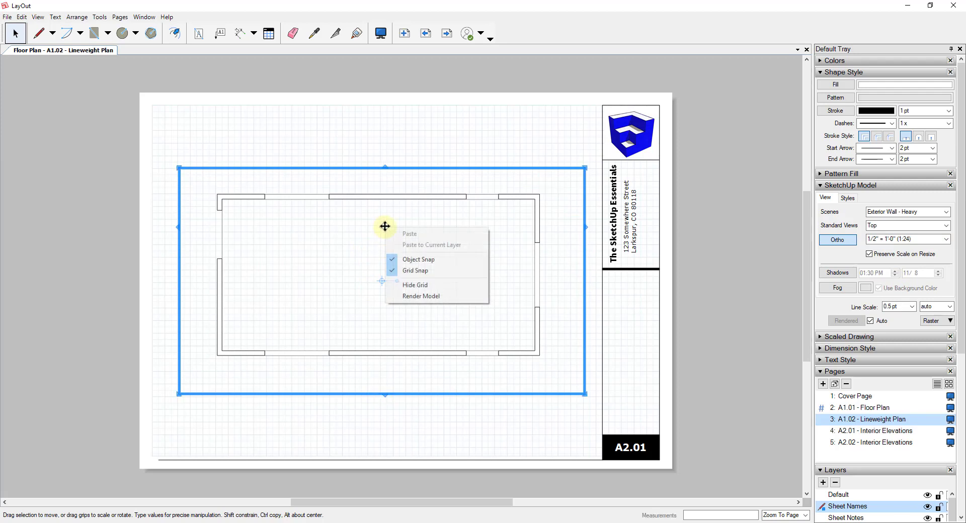
right_click(353, 198)
right_click(367, 198)
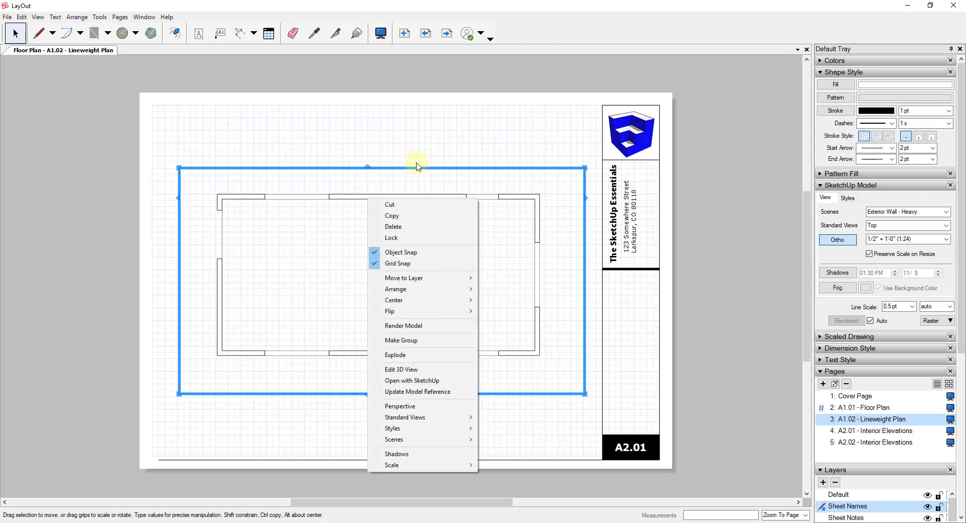
right_click(529, 201)
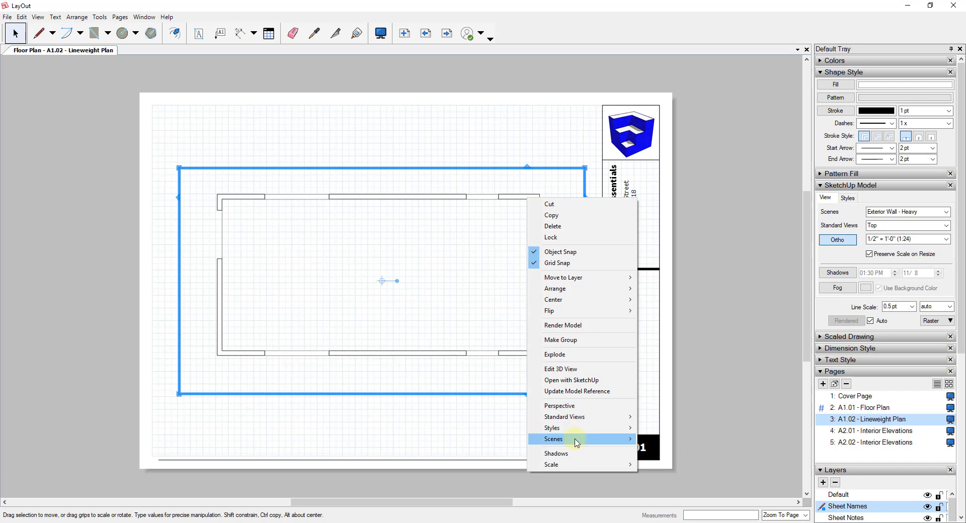
mouse_move(577, 443)
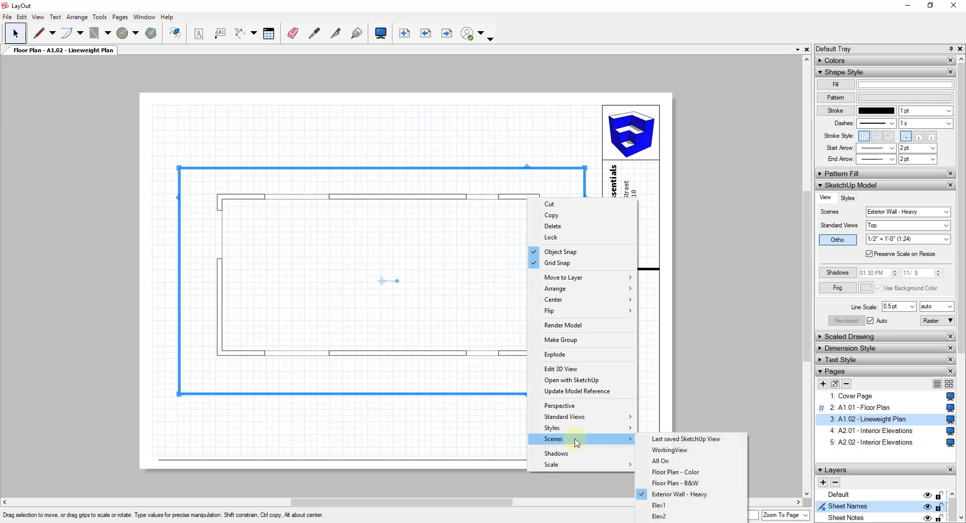
click(699, 484)
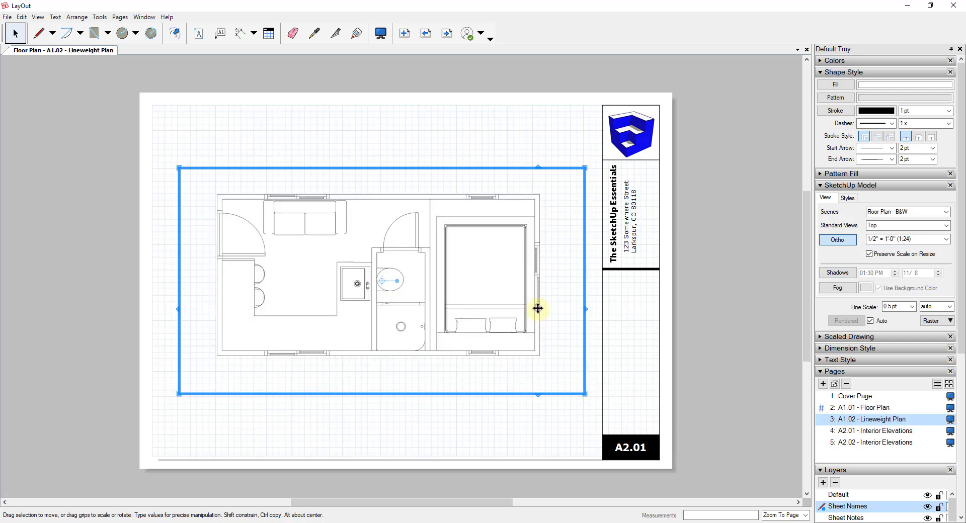
- Examine the linework of the Floor Plan - B&W viewport up close, along with its render mode setting and the document's layers
scroll(327, 271, up, 1)
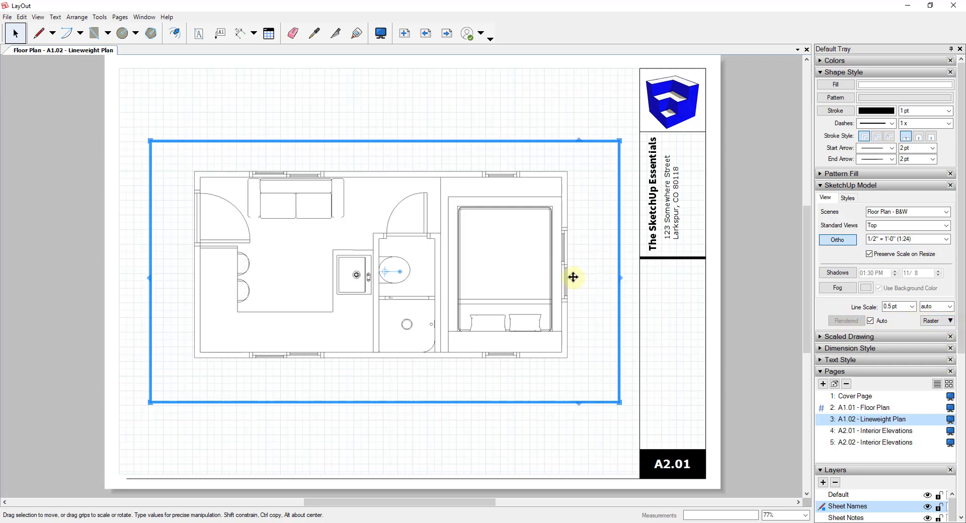
click(936, 323)
click(609, 260)
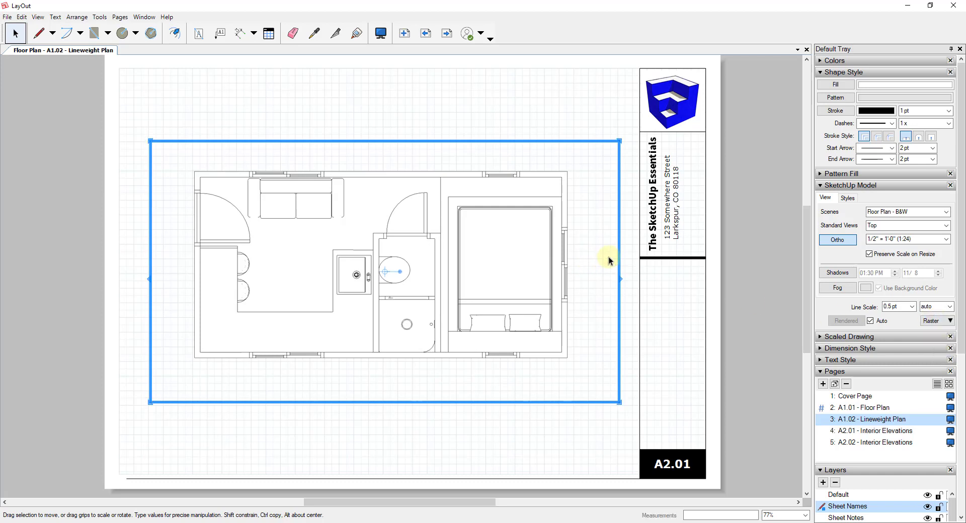
click(635, 291)
click(568, 258)
click(633, 171)
click(539, 210)
scroll(618, 286, down, 1)
scroll(637, 300, up, 1)
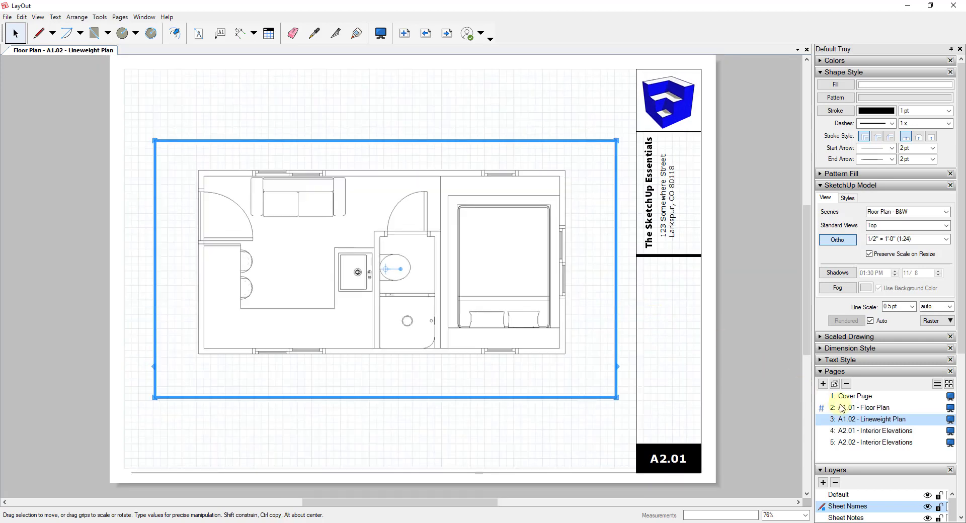
scroll(890, 431, down, 3)
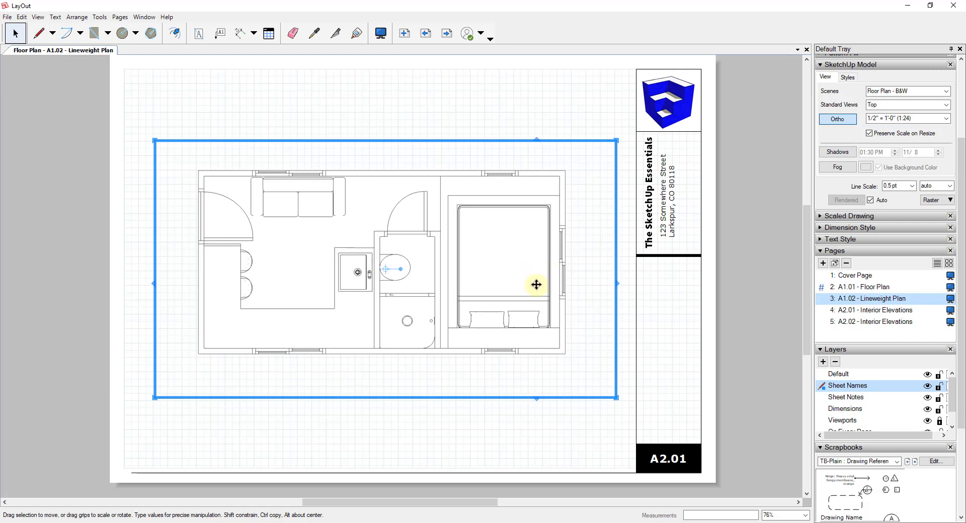
- Copy the Floor Plan - B&W viewport a short distance upward so that it overlaps the original
drag(536, 300, 534, 265)
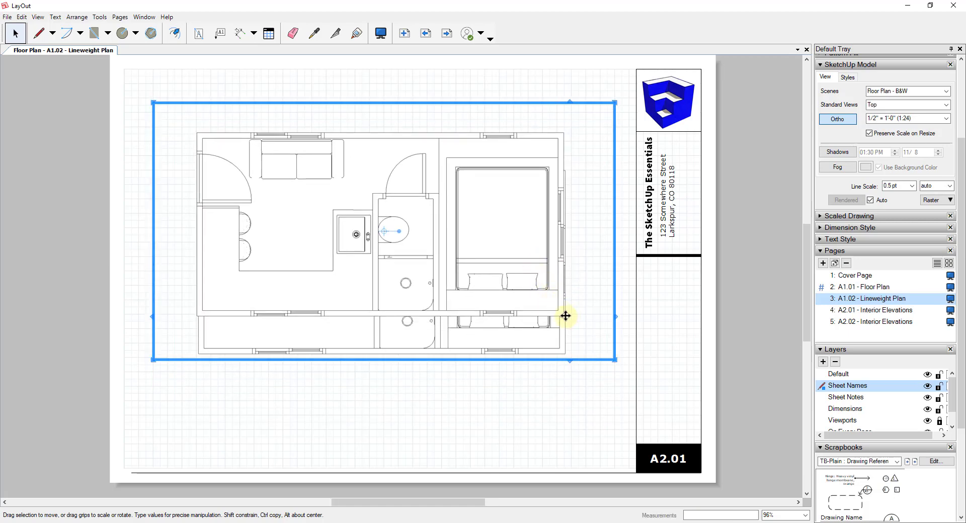
scroll(564, 317, up, 5)
drag(559, 320, 569, 321)
scroll(565, 317, down, 5)
scroll(565, 308, up, 4)
scroll(590, 397, down, 2)
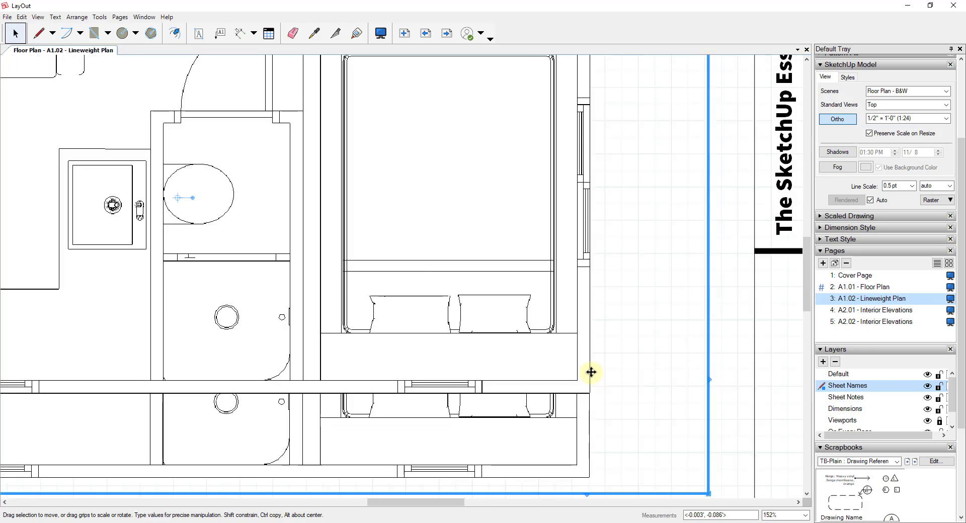
- Shift the copied viewport sideways so its right exterior wall line aligns with the original plan's
drag(596, 363, 602, 370)
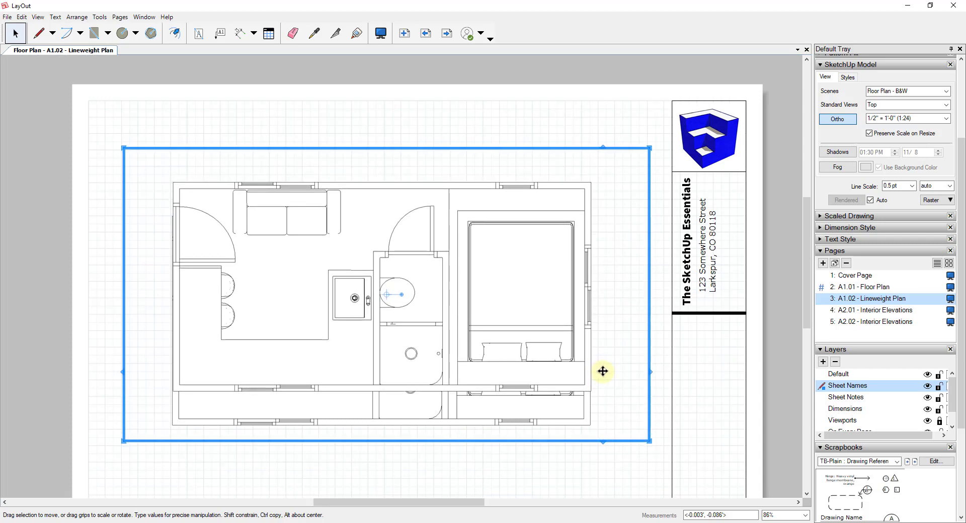
drag(603, 372, 602, 372)
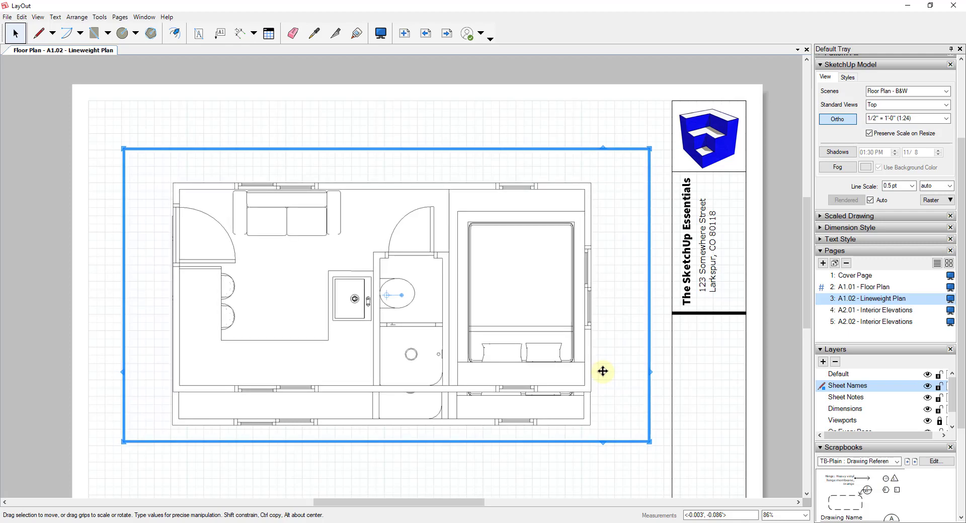
scroll(602, 371, up, 10)
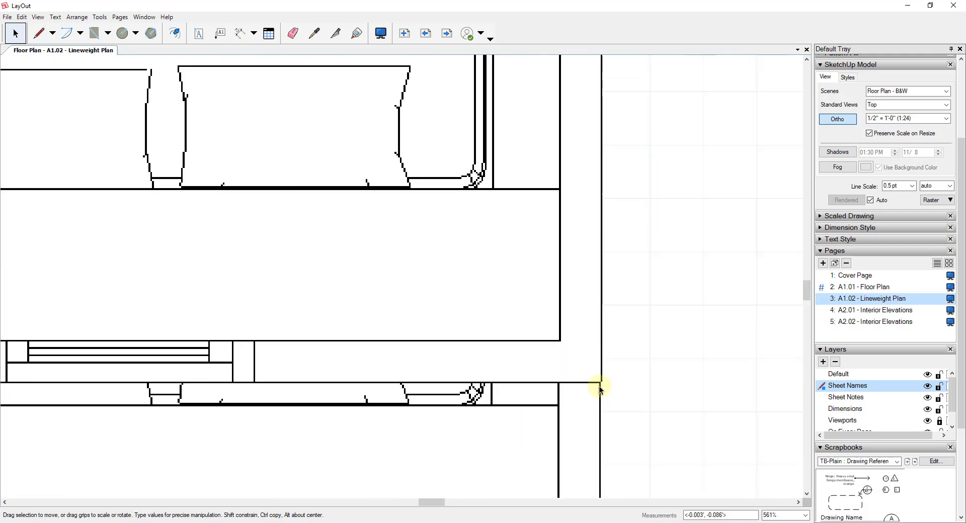
scroll(600, 380, up, 3)
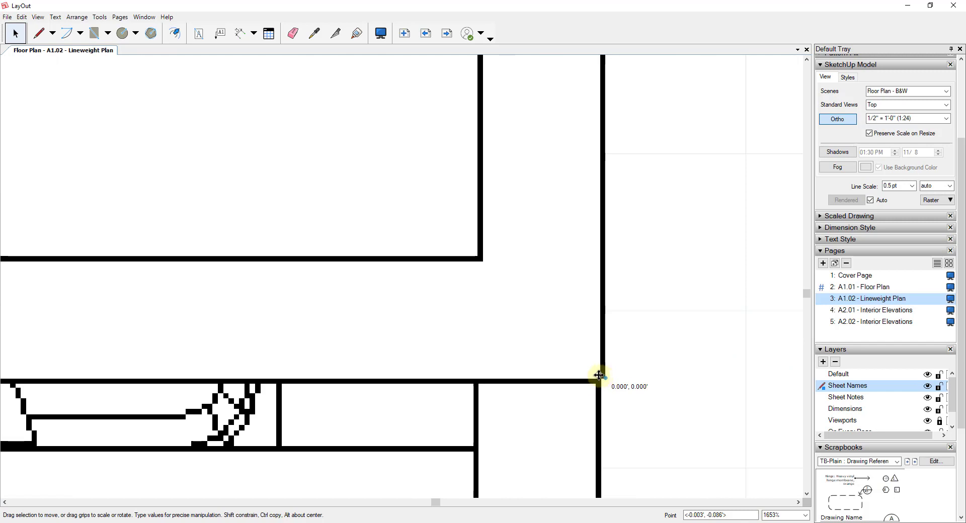
scroll(597, 376, down, 2)
scroll(597, 376, down, 7)
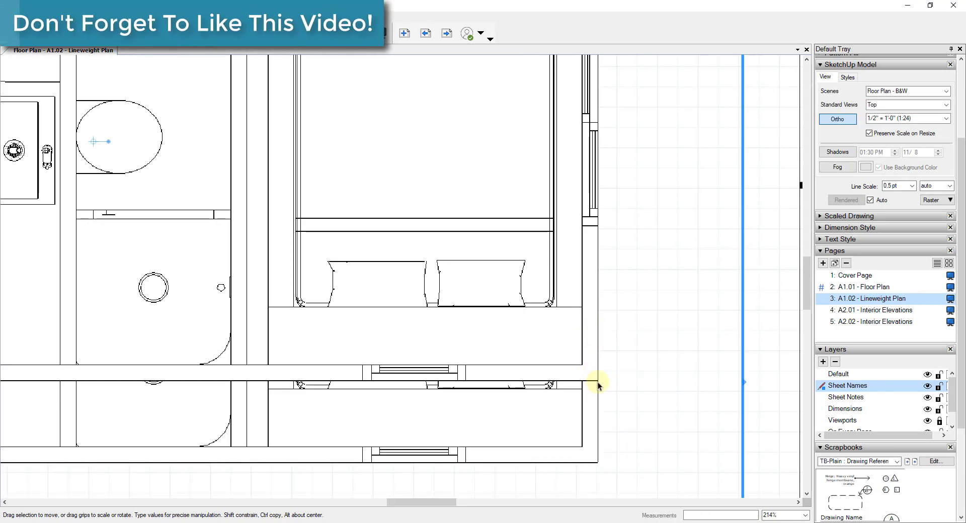
scroll(597, 382, up, 5)
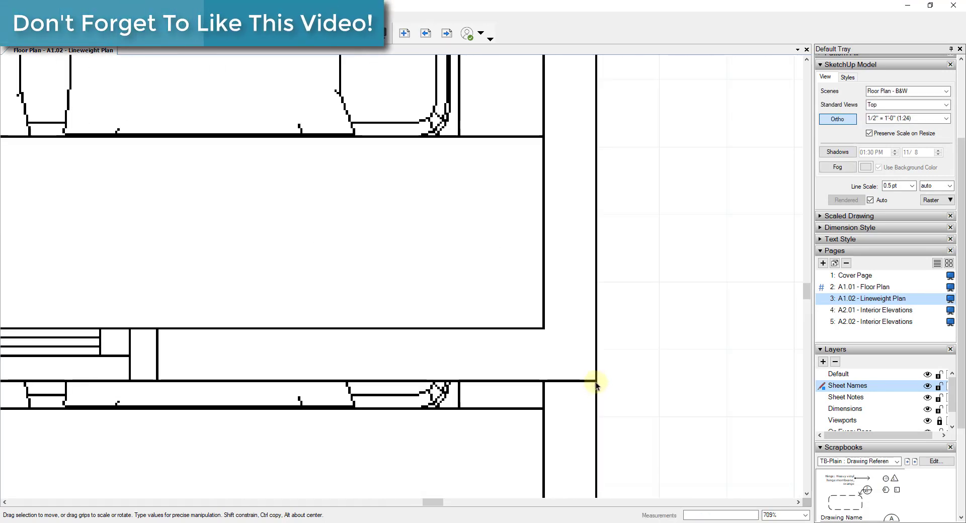
scroll(596, 382, down, 10)
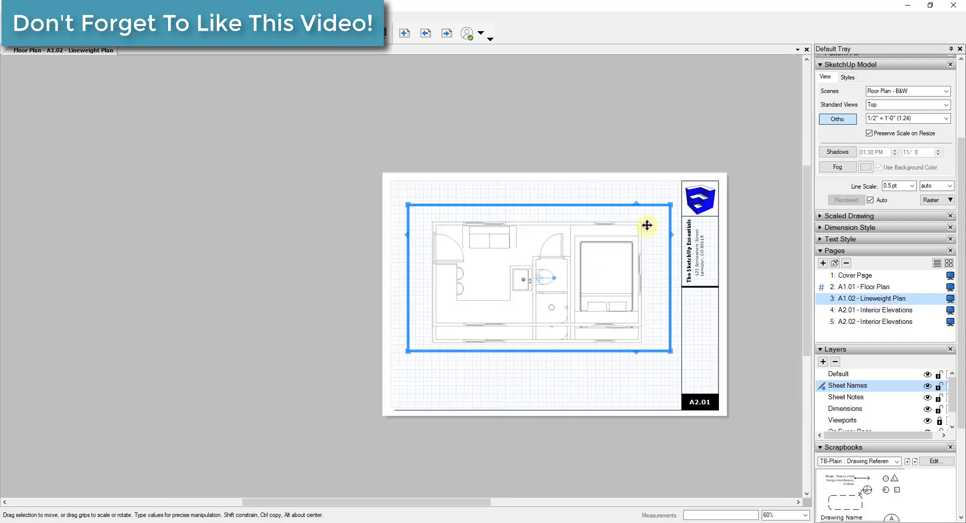
- Move the copied viewport straight down so its upper-right wall corner snaps onto the original's, stacking both plans exactly
scroll(647, 225, up, 7)
drag(632, 207, 631, 280)
scroll(631, 255, down, 5)
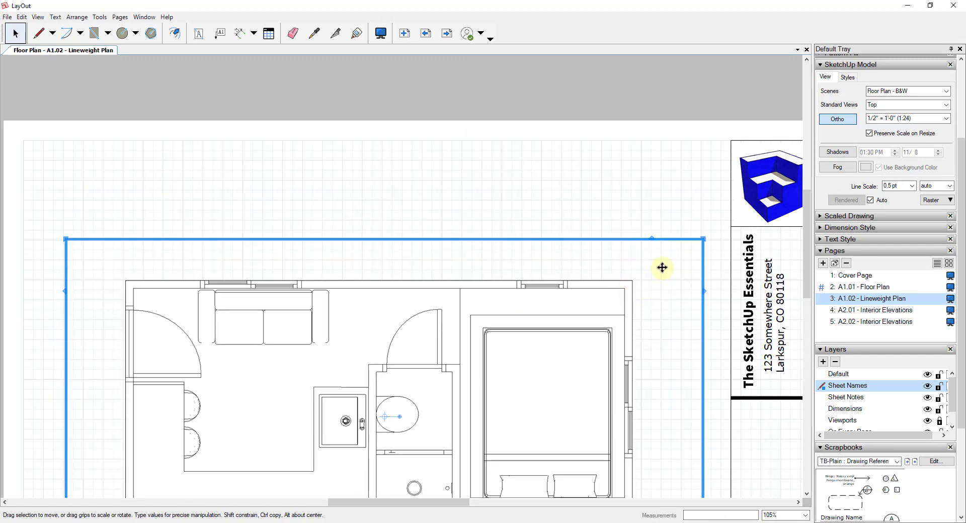
scroll(661, 272, down, 4)
scroll(686, 388, up, 8)
scroll(686, 392, down, 5)
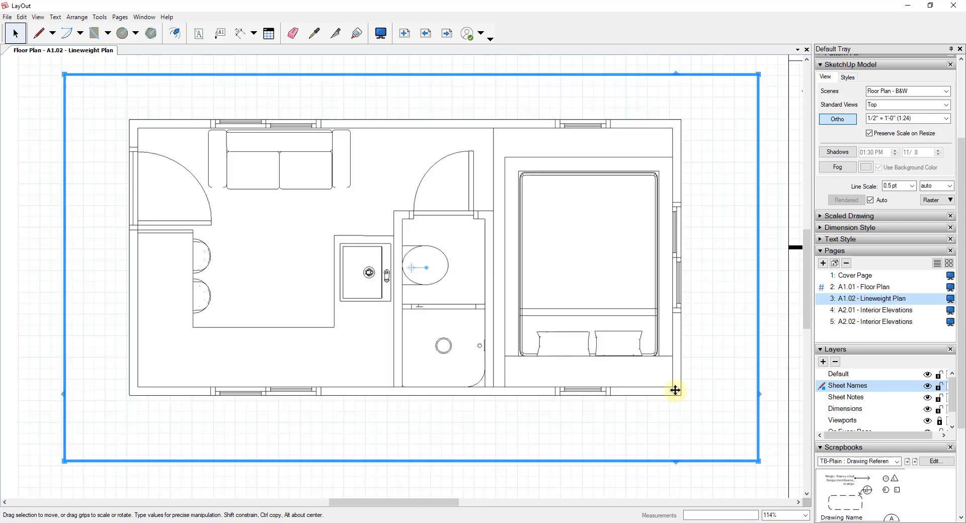
scroll(675, 390, down, 5)
scroll(578, 274, up, 5)
scroll(565, 282, up, 1)
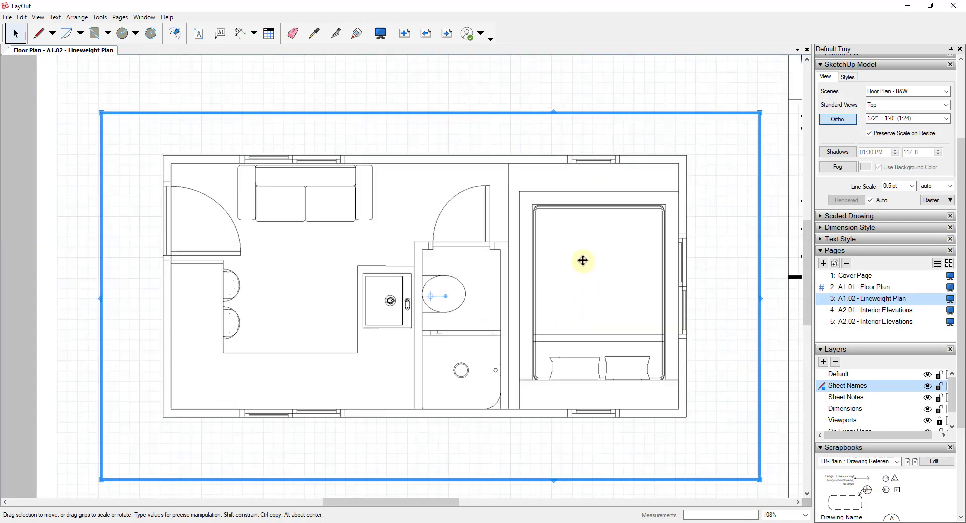
- Change the copied viewport's scene to Exterior Wall - Heavy
right_click(682, 175)
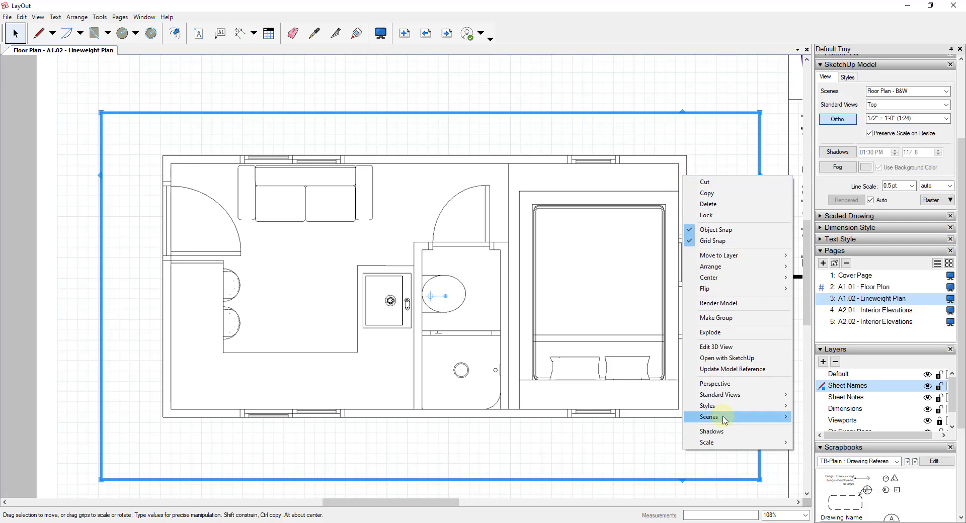
mouse_move(725, 421)
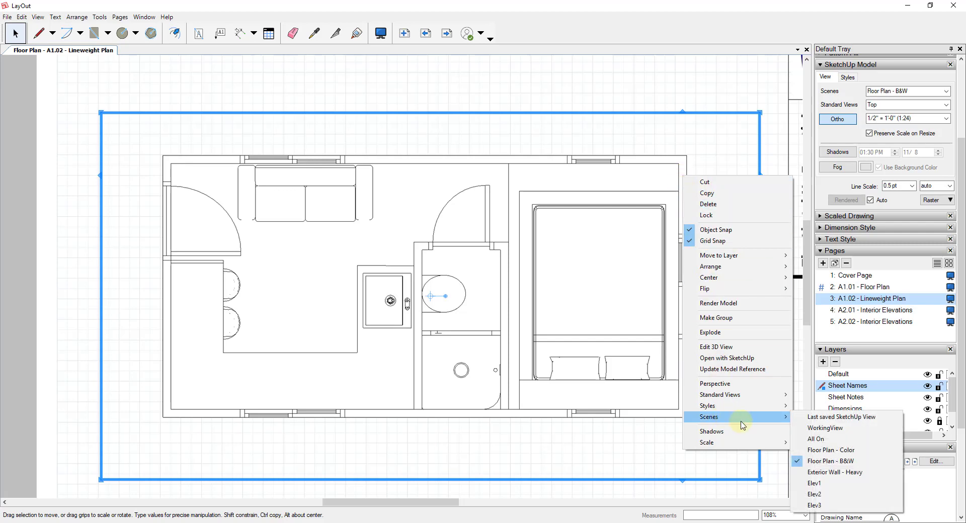
click(849, 473)
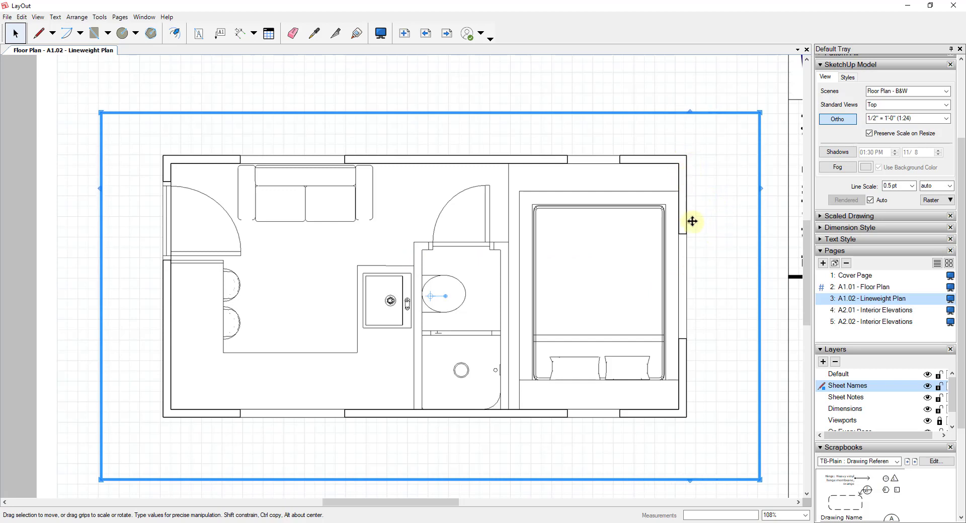
right_click(680, 165)
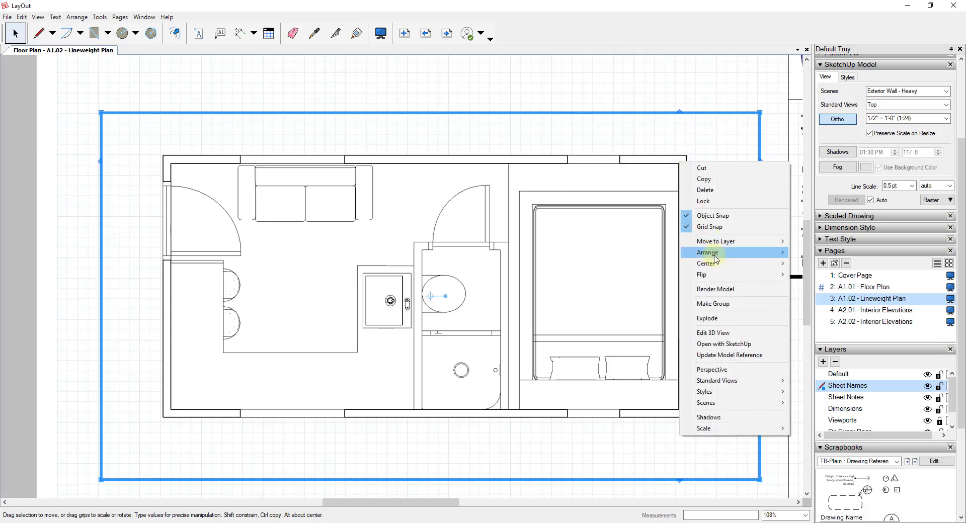
mouse_move(714, 254)
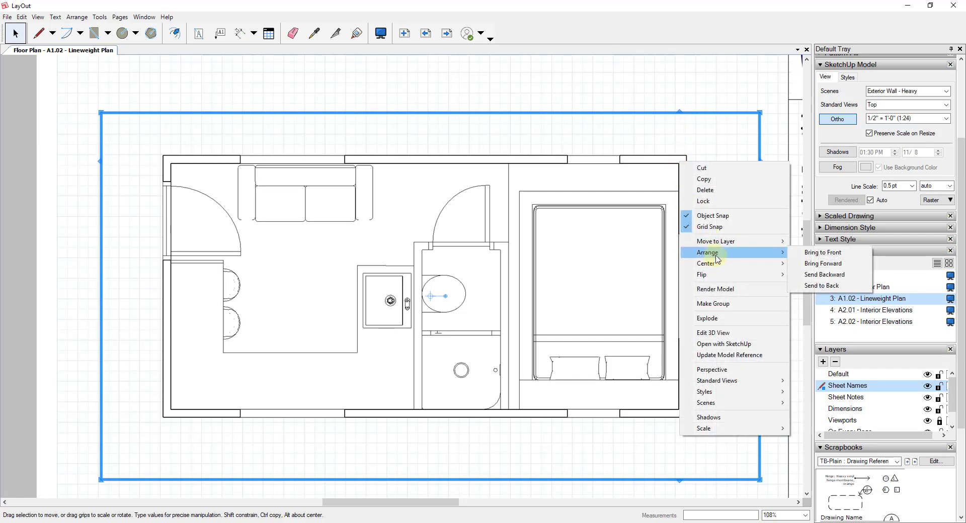
click(552, 157)
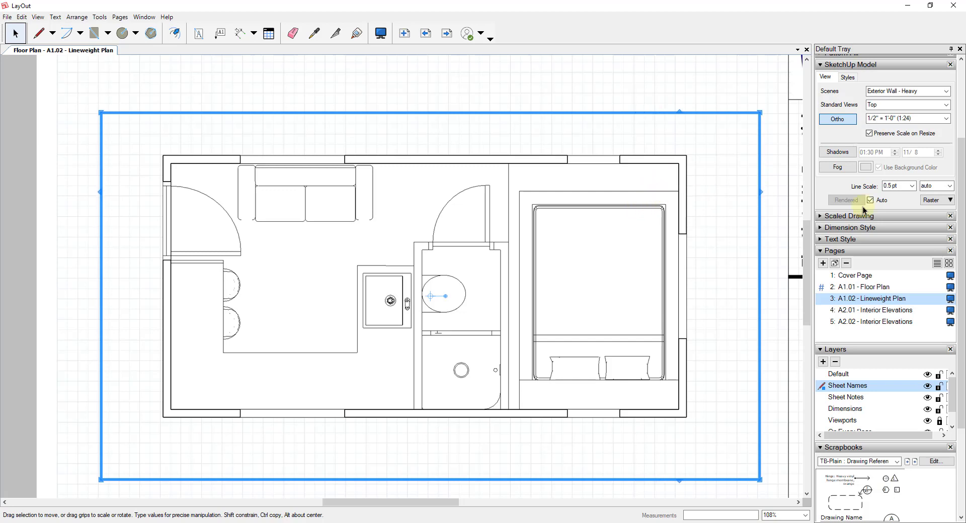
- Set the Exterior Wall - Heavy viewport to Vector rendering and accept the notice about complex styles
click(926, 201)
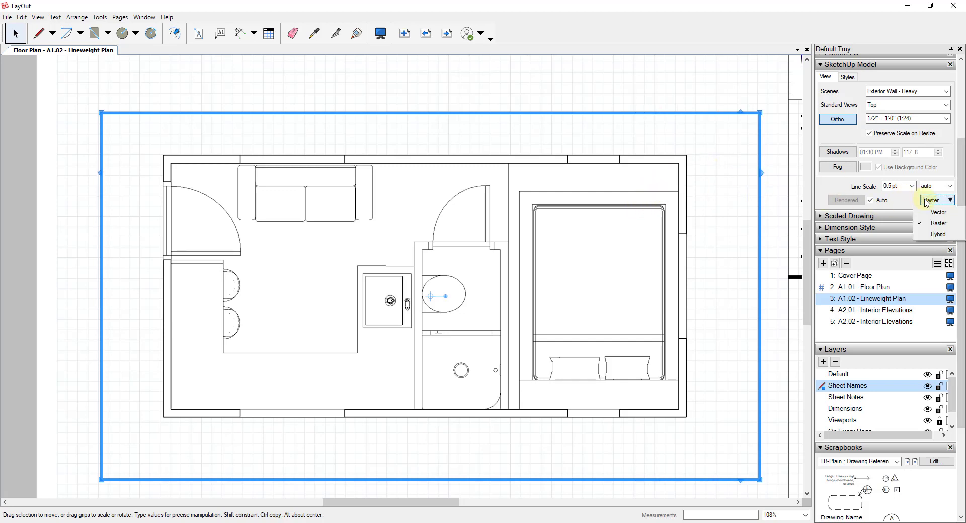
click(941, 214)
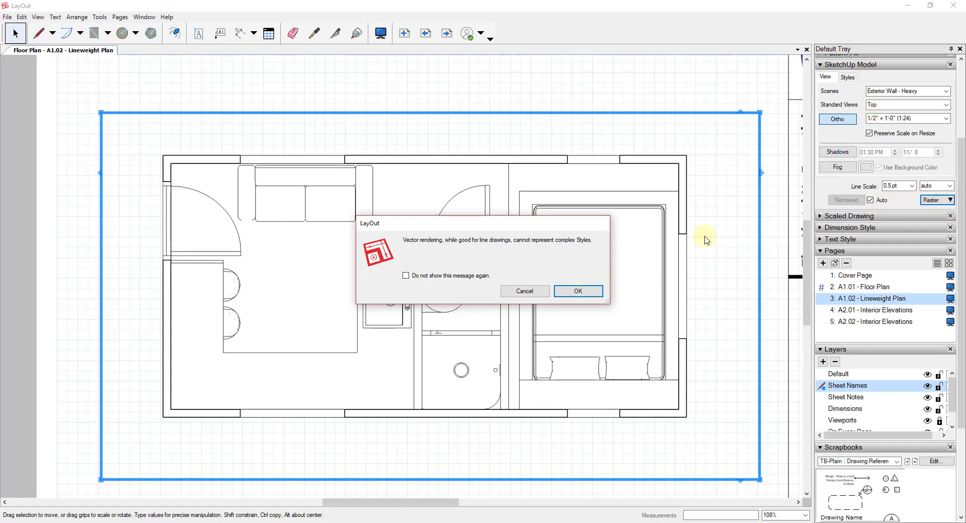
click(580, 291)
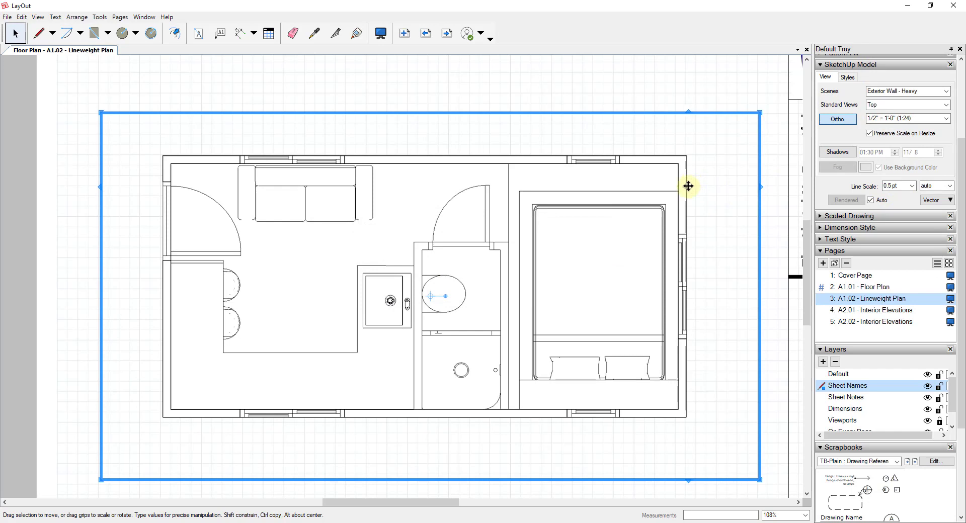
- Examine the exterior wall lineweight around the upper-right corner and window openings up close against the thinner plan linework
scroll(687, 181, up, 5)
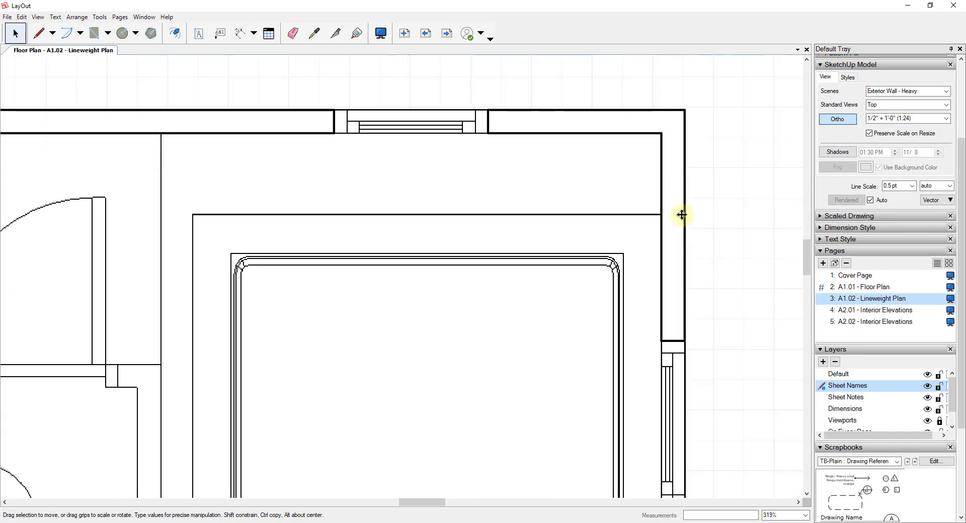
scroll(682, 214, down, 4)
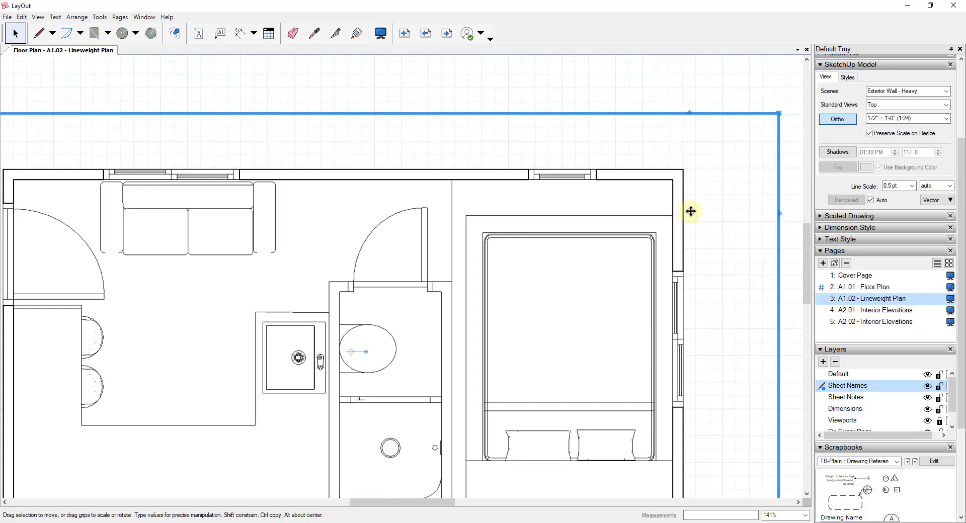
scroll(700, 206, down, 2)
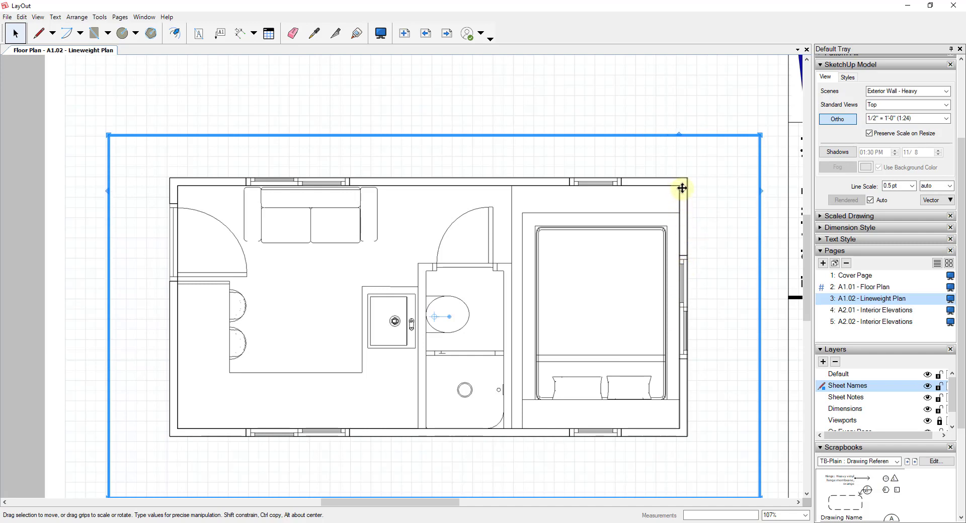
scroll(682, 188, up, 3)
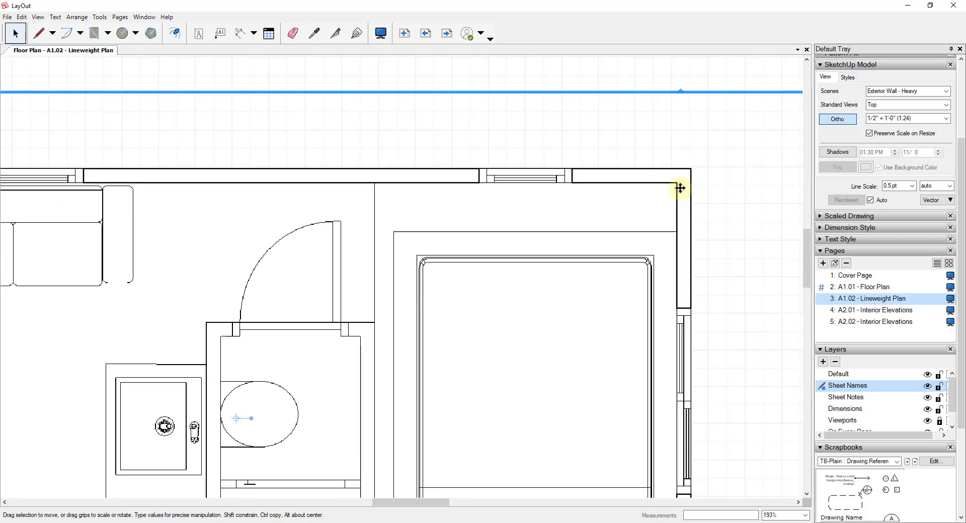
scroll(679, 187, up, 4)
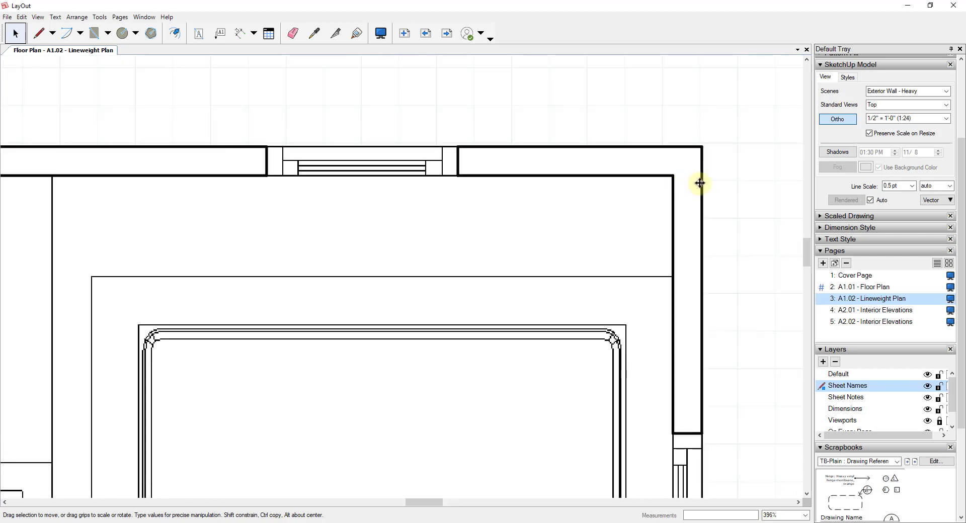
scroll(704, 185, down, 1)
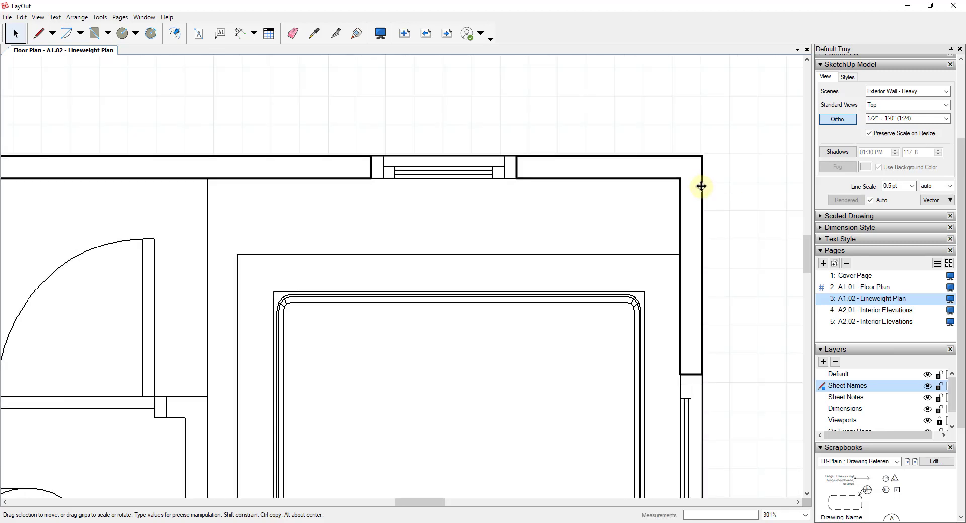
scroll(701, 186, down, 2)
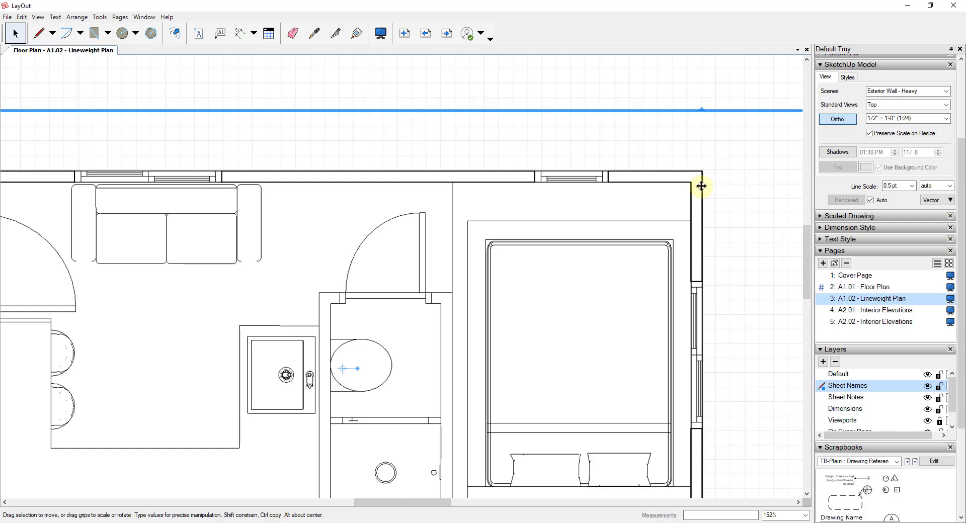
scroll(624, 179, up, 3)
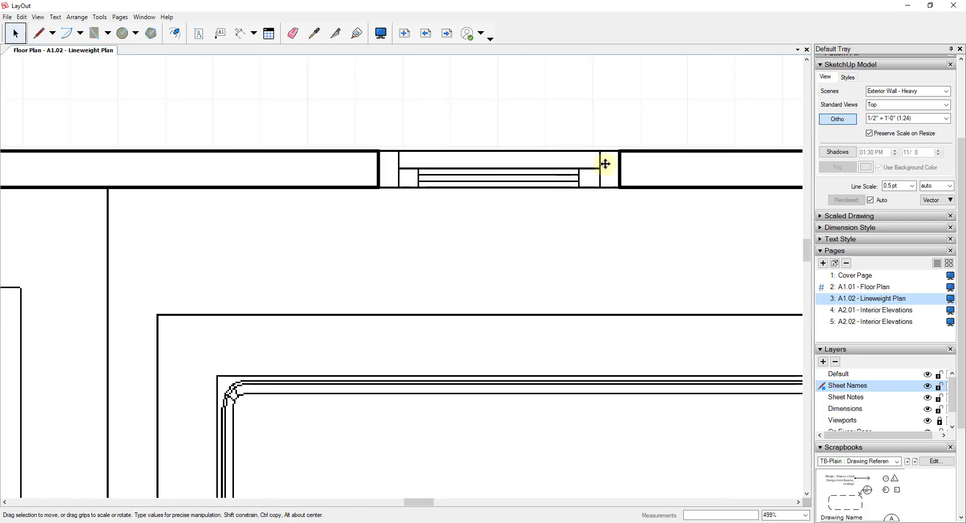
scroll(518, 181, down, 5)
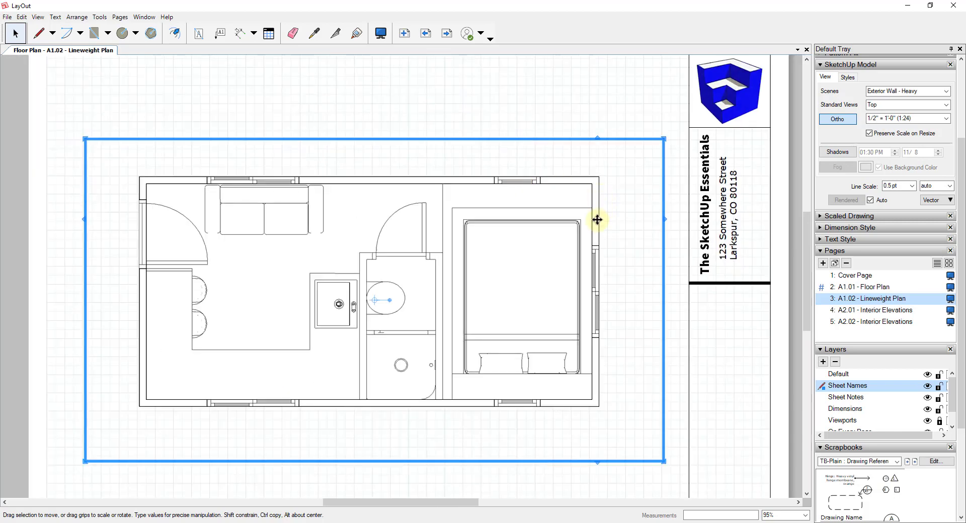
scroll(597, 219, up, 2)
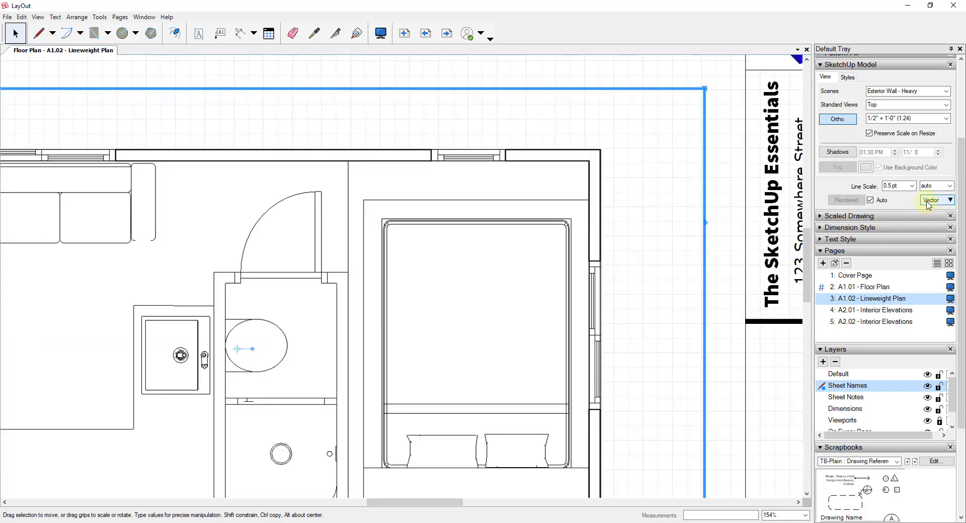
scroll(584, 257, up, 6)
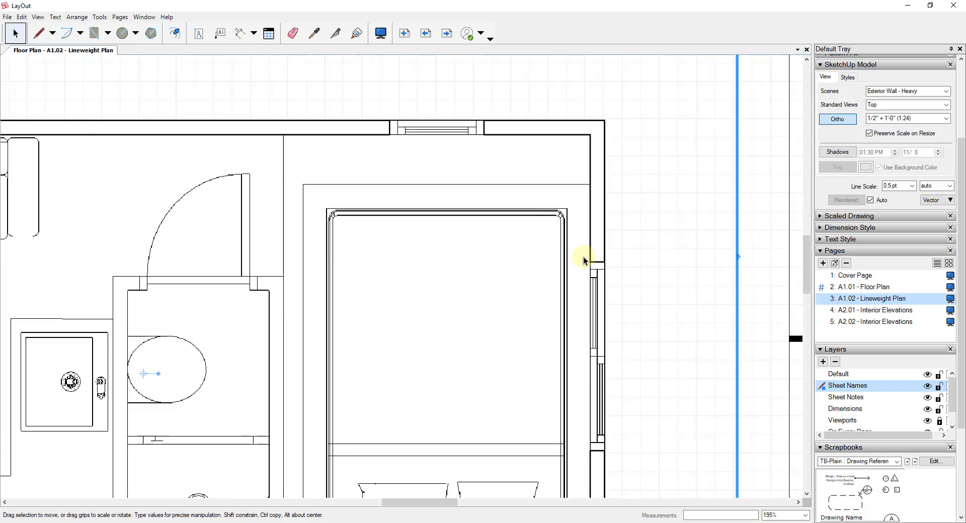
scroll(632, 267, down, 5)
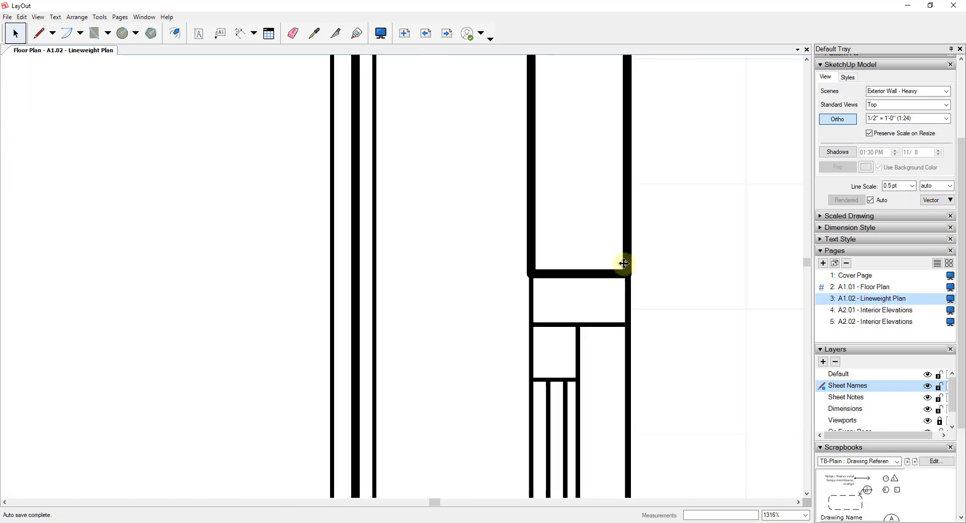
scroll(614, 262, down, 3)
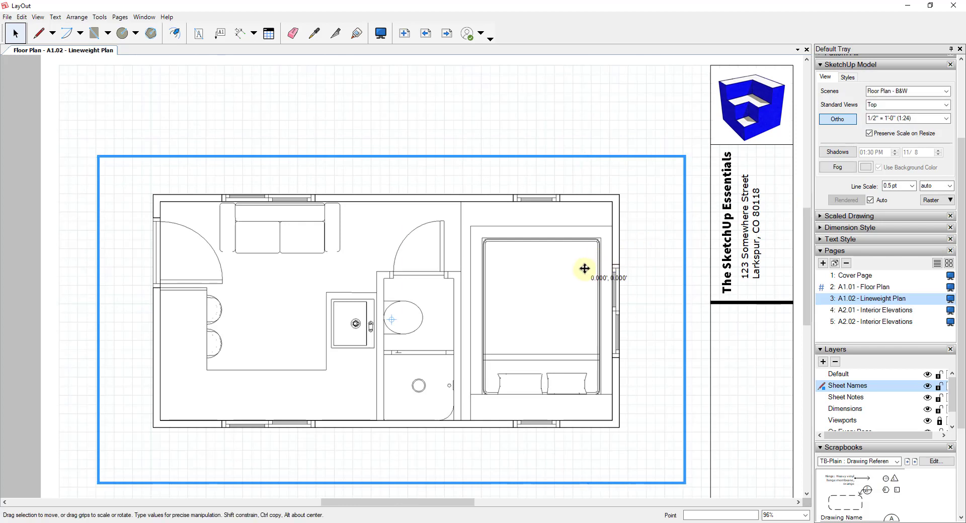
- Set the Floor Plan - B&W viewport to Vector rendering, accept the notice about complex styles, and inspect the resulting linework around the bedroom
click(941, 200)
click(939, 219)
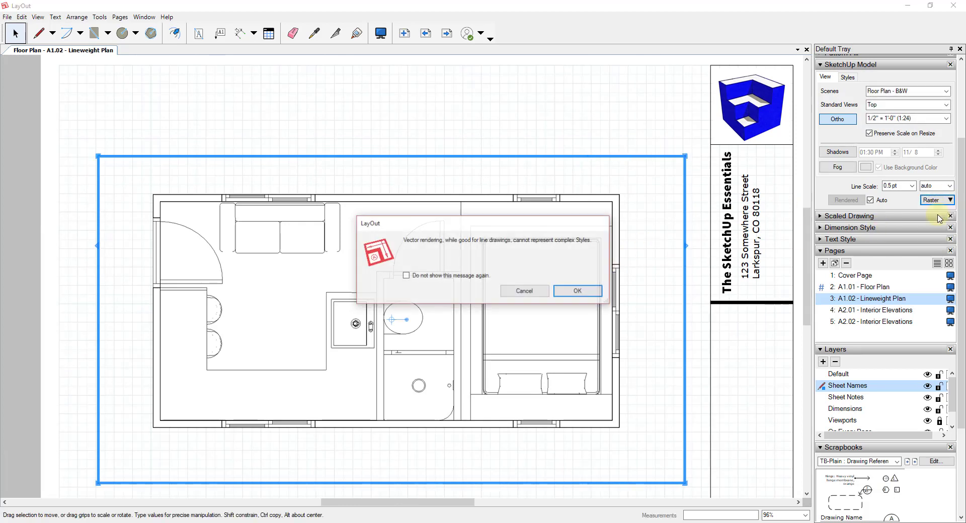
click(583, 292)
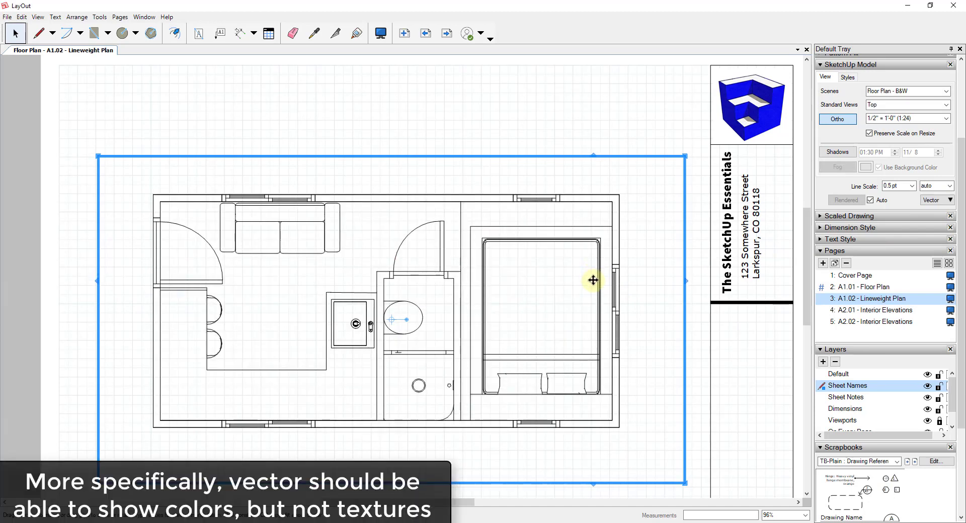
scroll(403, 212, up, 1)
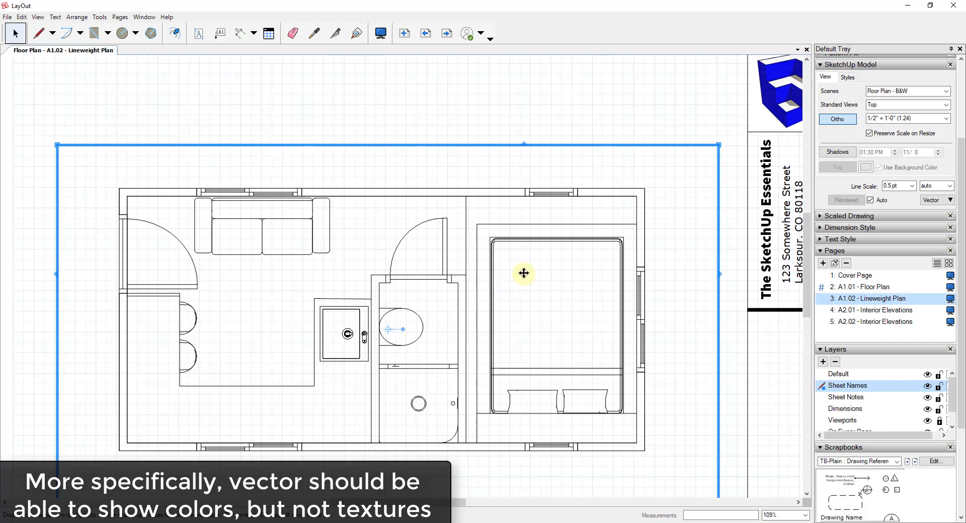
scroll(608, 280, up, 2)
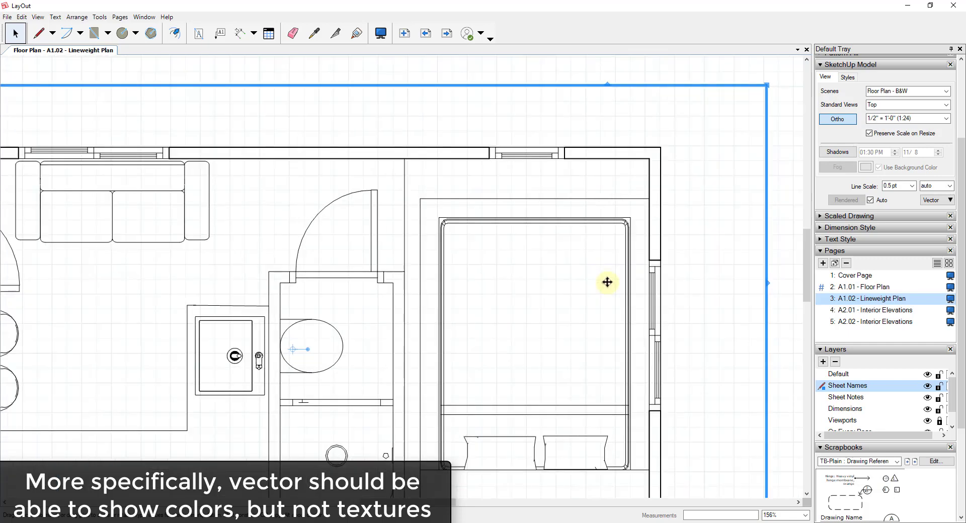
scroll(593, 248, down, 3)
scroll(611, 335, up, 5)
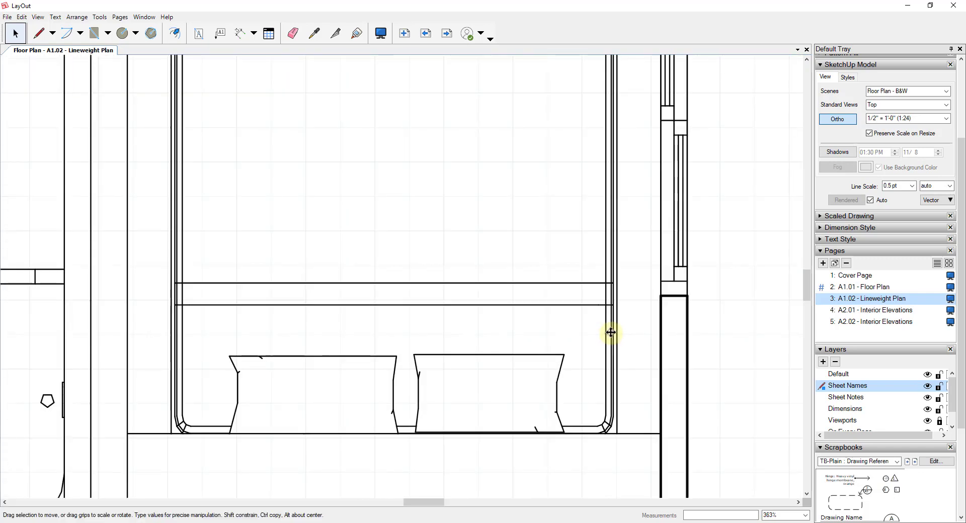
scroll(610, 332, down, 3)
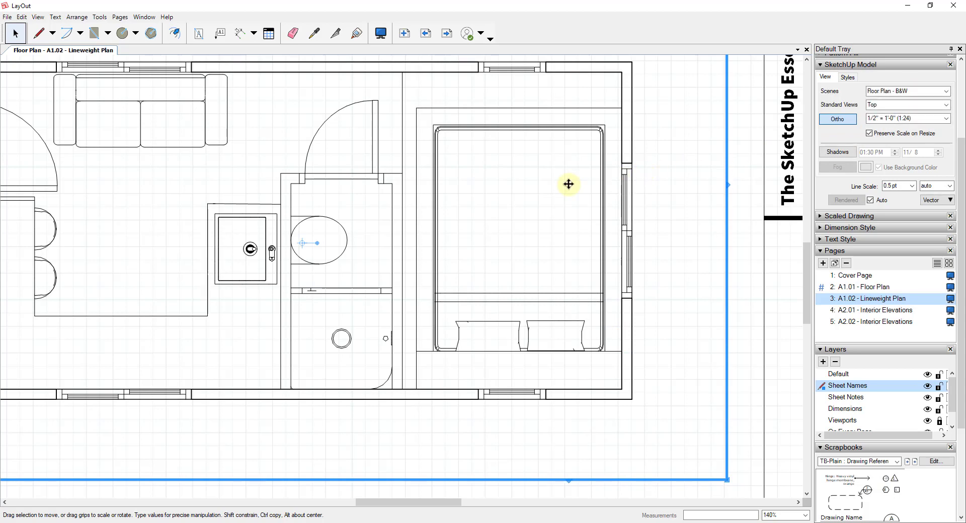
- Set the Exterior Wall - Heavy viewport's line scale to 1 pt
click(632, 343)
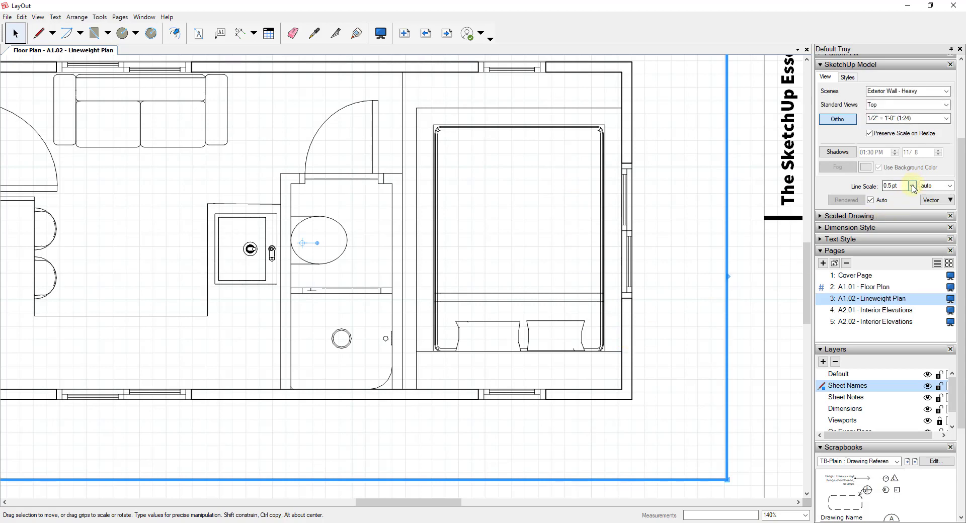
click(913, 187)
click(892, 227)
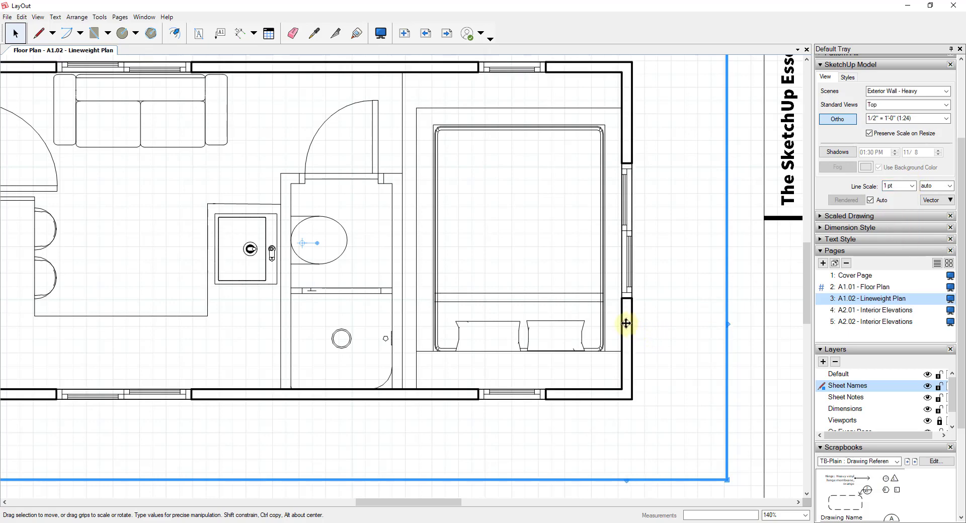
scroll(630, 322, down, 4)
scroll(593, 256, up, 1)
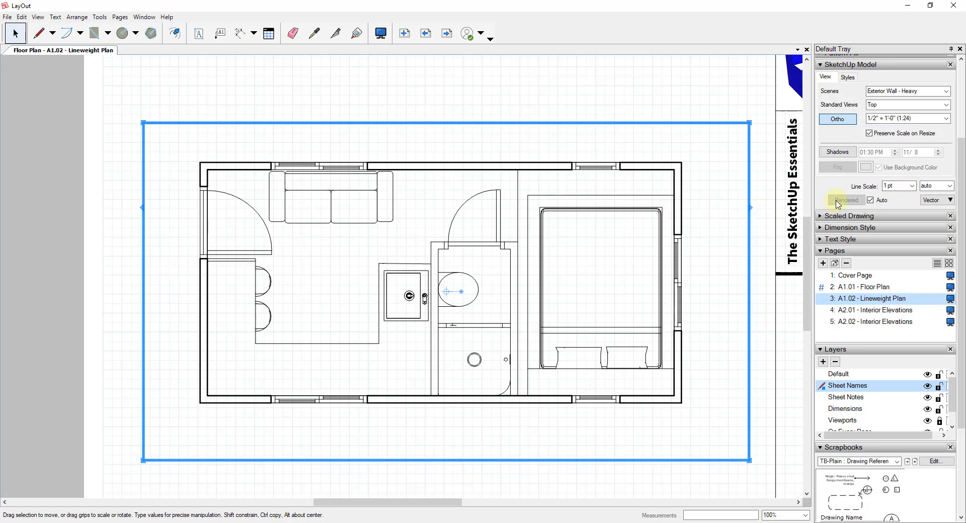
- Try a 1.50 pt line scale on the Exterior Wall - Heavy viewport and return it to 1 pt
click(913, 186)
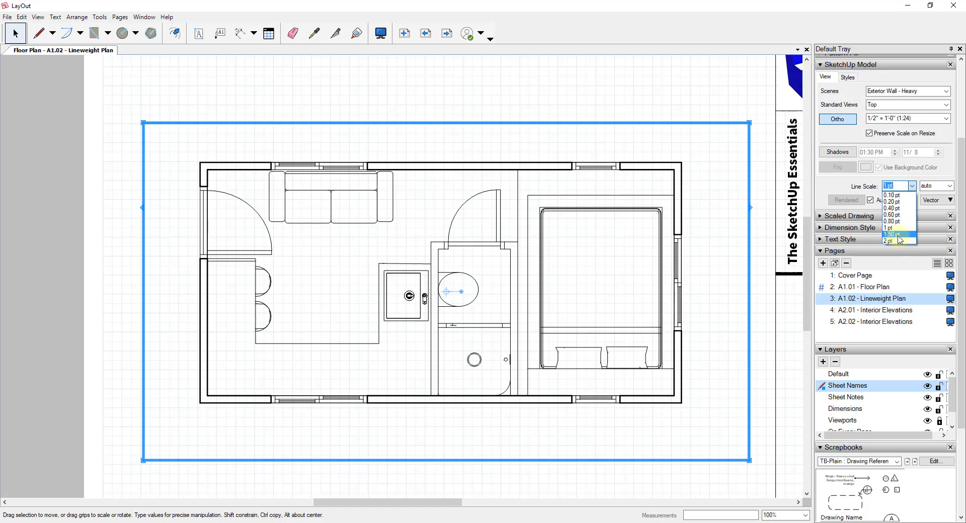
click(900, 234)
click(912, 187)
click(900, 223)
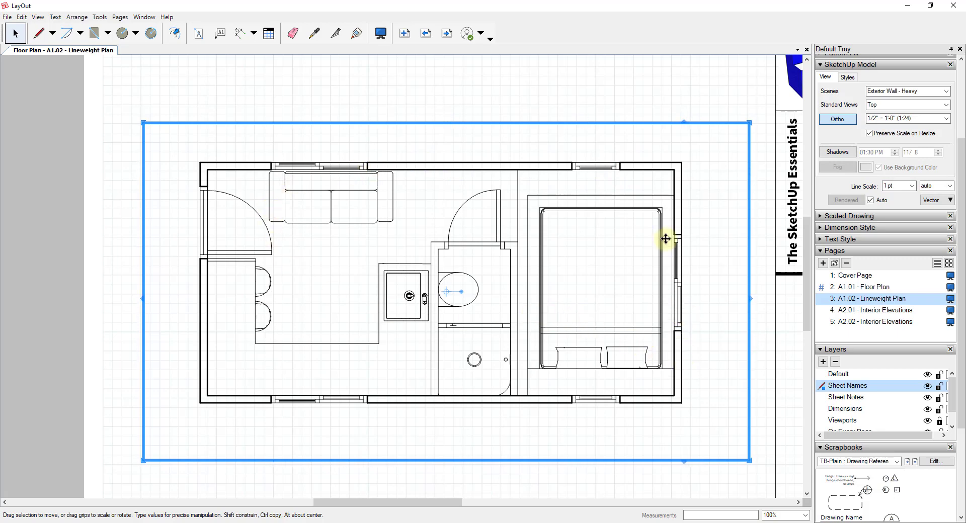
- Deselect the viewport and examine the exterior wall lineweight against the thinner linework around the window openings
scroll(662, 182, up, 6)
scroll(683, 184, down, 6)
click(693, 484)
scroll(674, 334, up, 3)
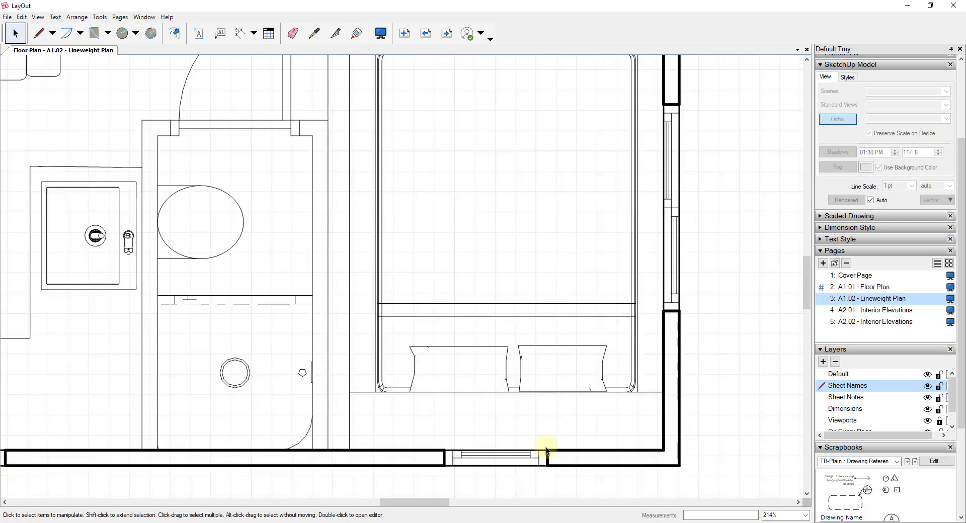
scroll(534, 466, down, 2)
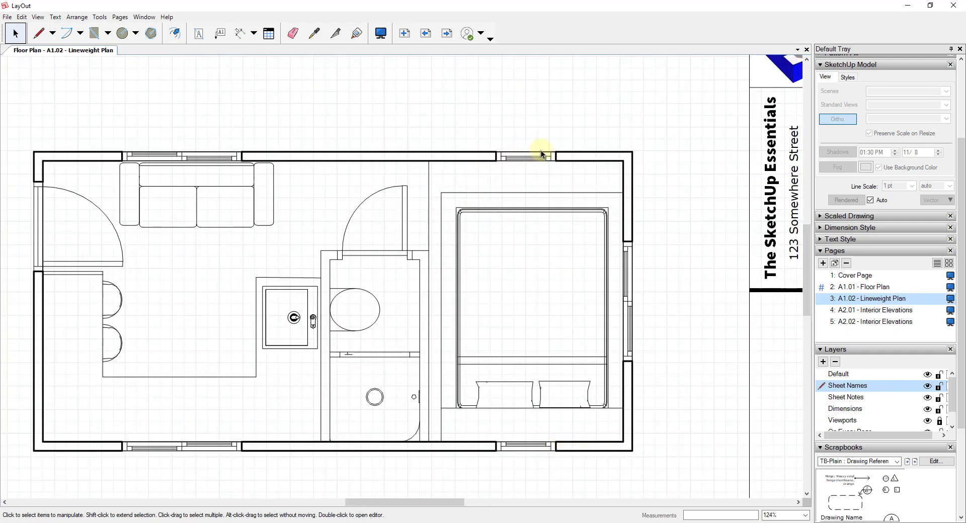
scroll(630, 304, up, 2)
scroll(627, 302, up, 3)
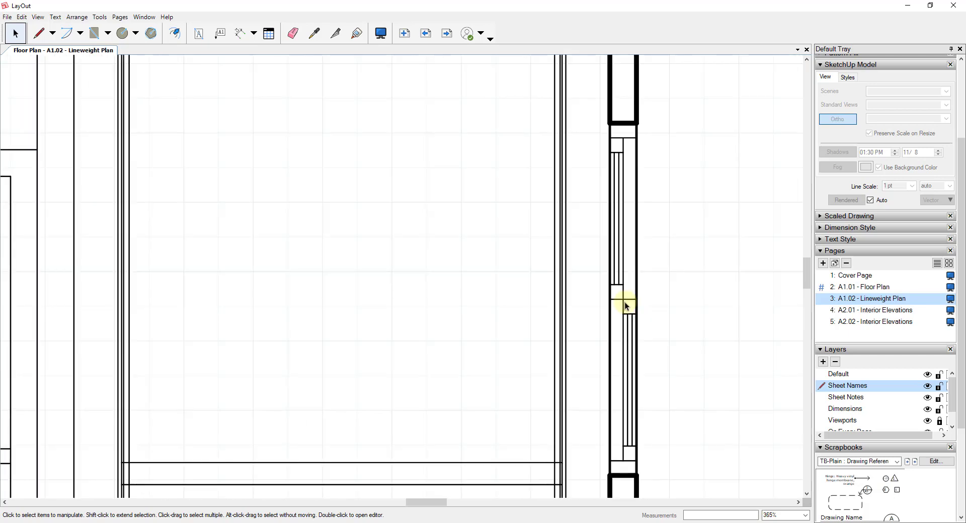
scroll(621, 298, down, 6)
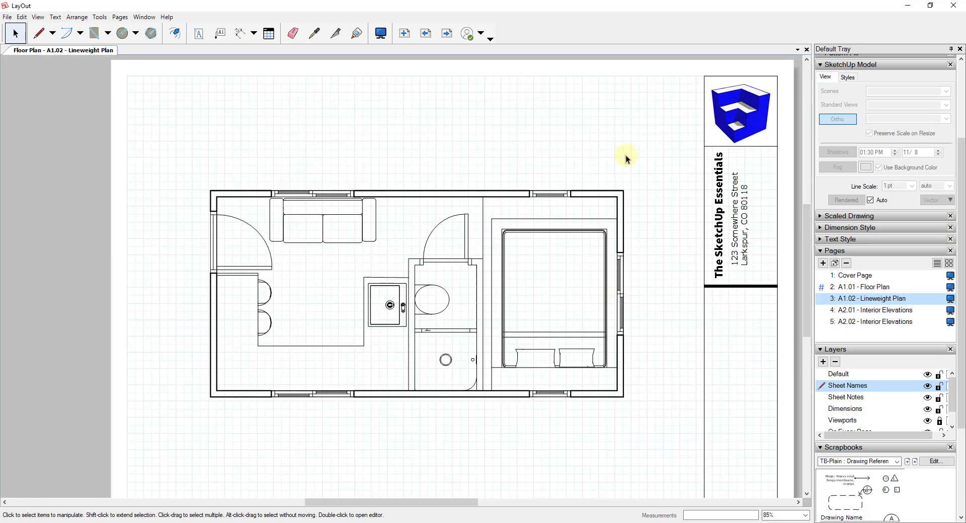
- Try moving the Exterior Wall - Heavy viewport on its own away from the floor plan and undo the move
drag(174, 153, 239, 256)
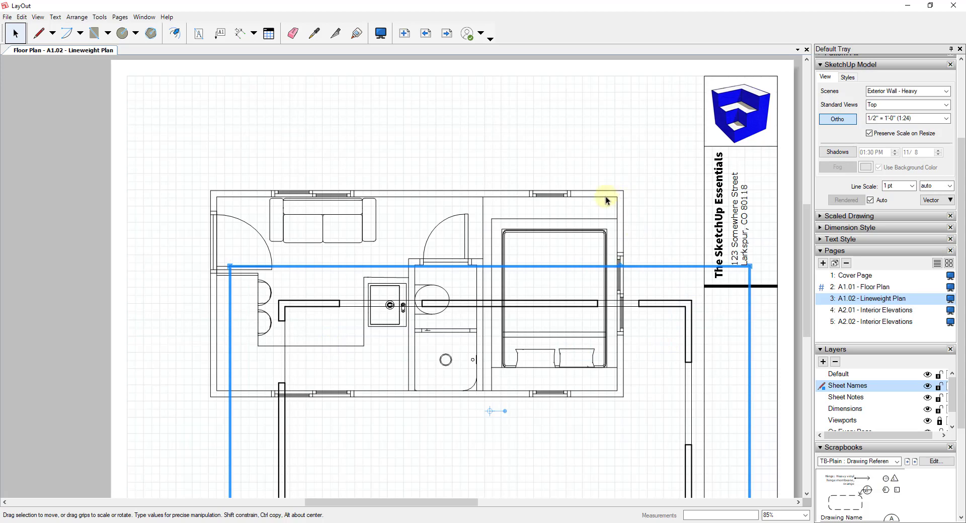
key(ctrl+z)
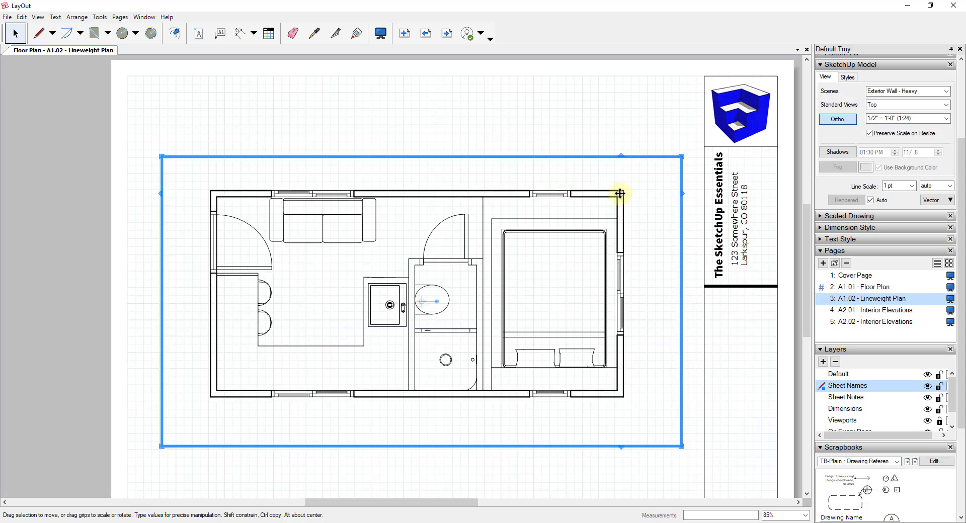
- Group the two stacked plan viewports and move the group slightly up the page
mouse_move(142, 131)
mouse_down()
mouse_move(222, 261)
mouse_move(576, 470)
mouse_move(693, 462)
mouse_up()
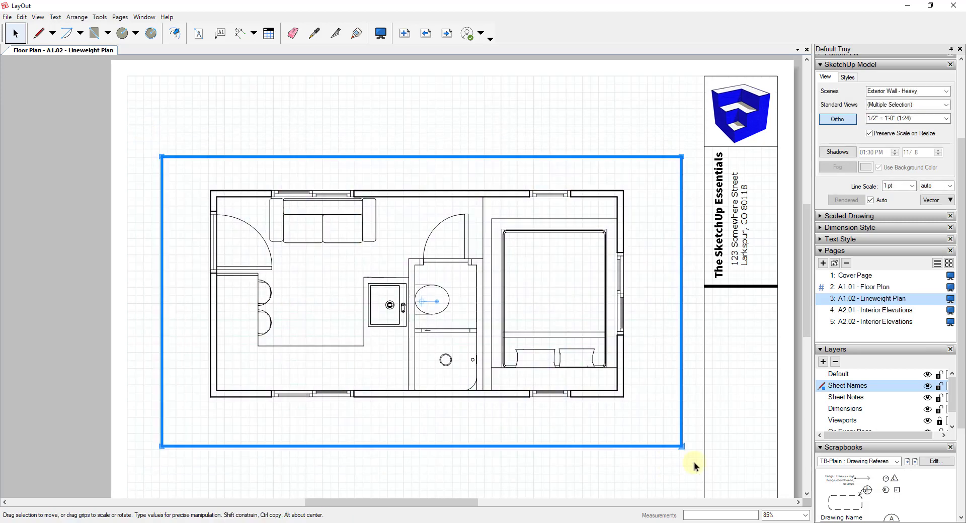
right_click(592, 296)
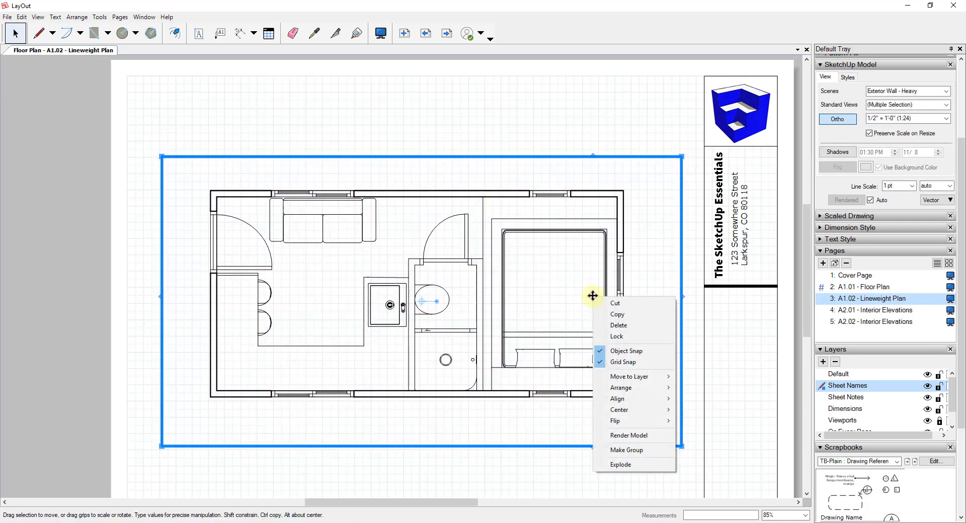
click(626, 450)
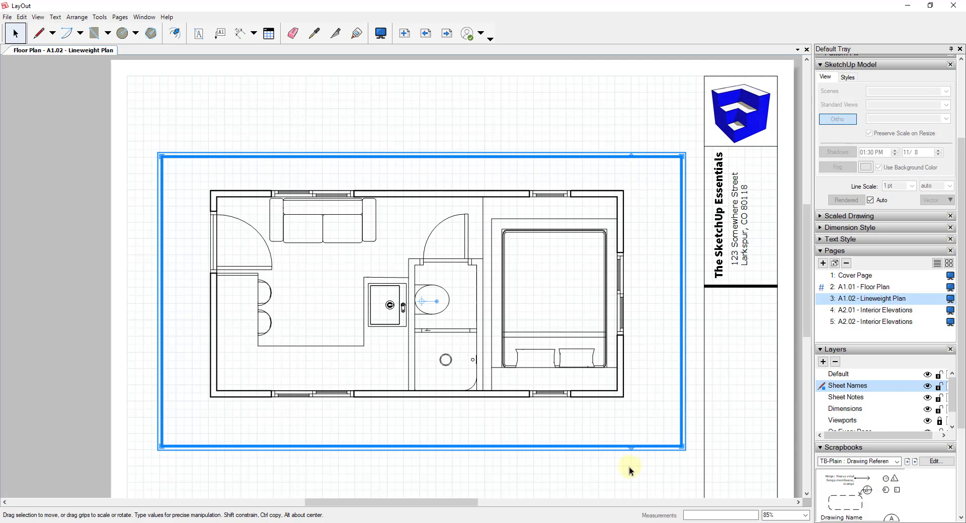
click(629, 466)
drag(282, 225, 399, 300)
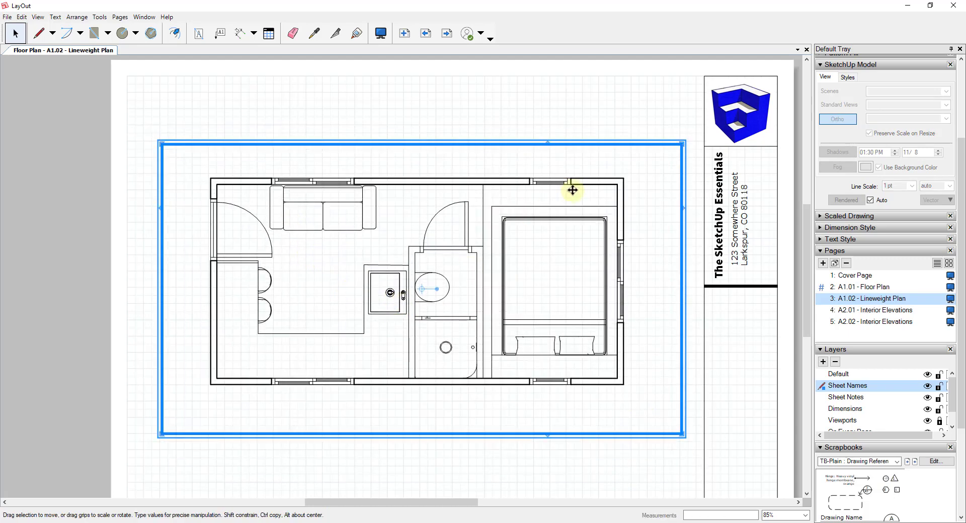
scroll(570, 192, up, 5)
scroll(700, 188, down, 4)
scroll(646, 207, down, 1)
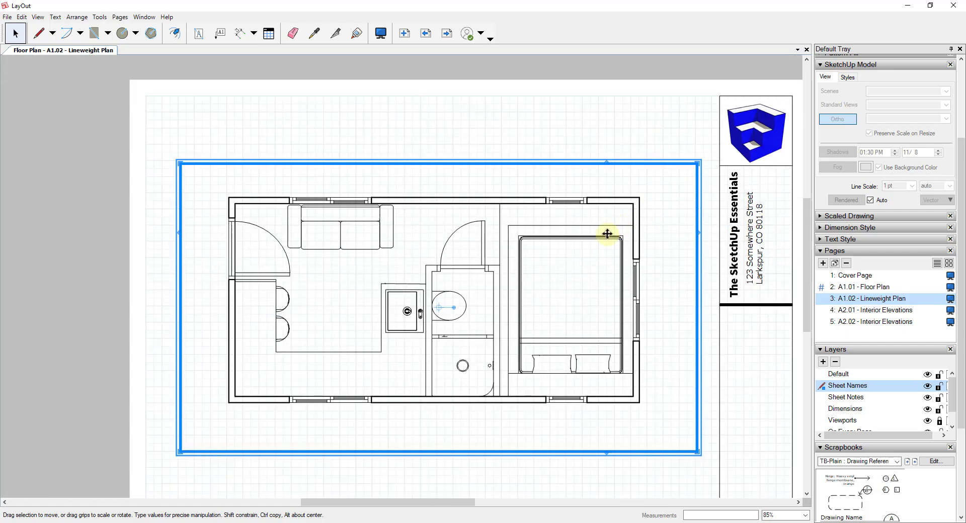
- Open the viewport group and set the Floor Plan - B&W viewport's line scale to 0.20 pt
double_click(636, 226)
click(637, 223)
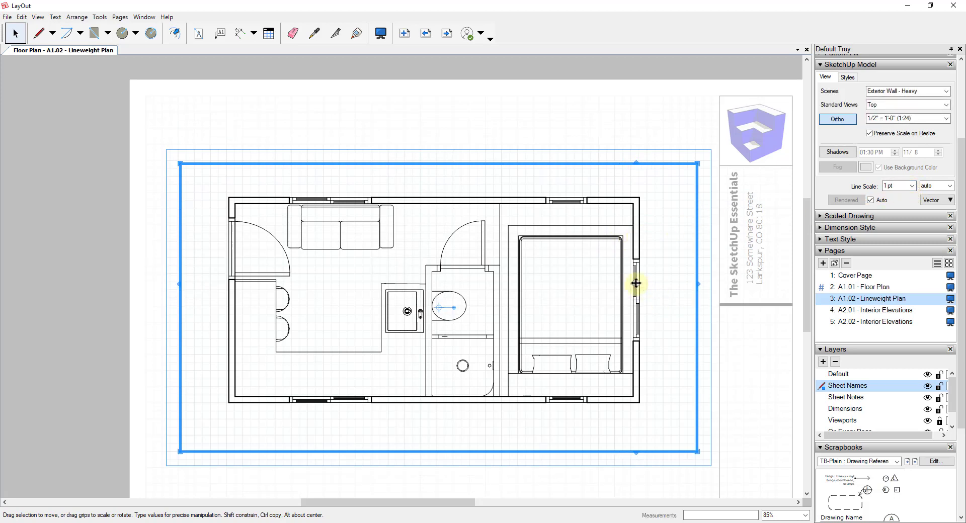
click(912, 186)
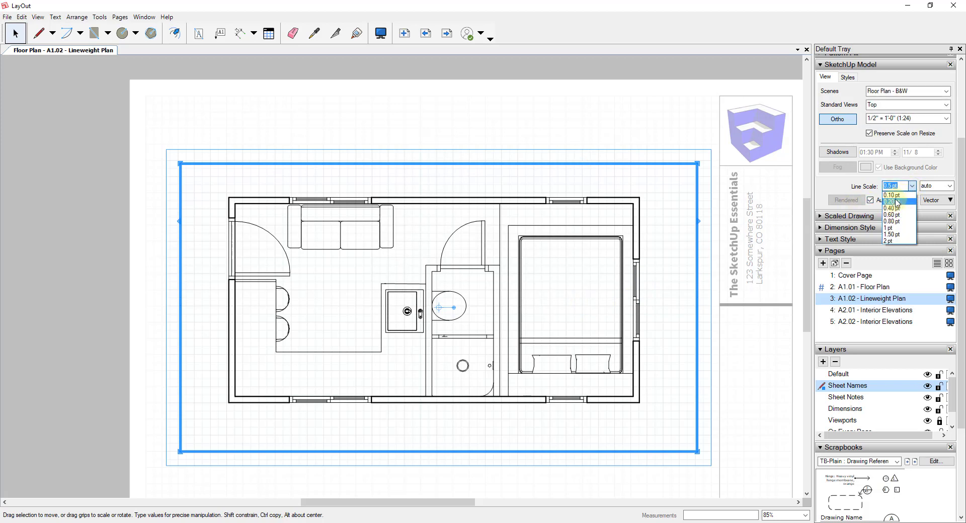
click(897, 202)
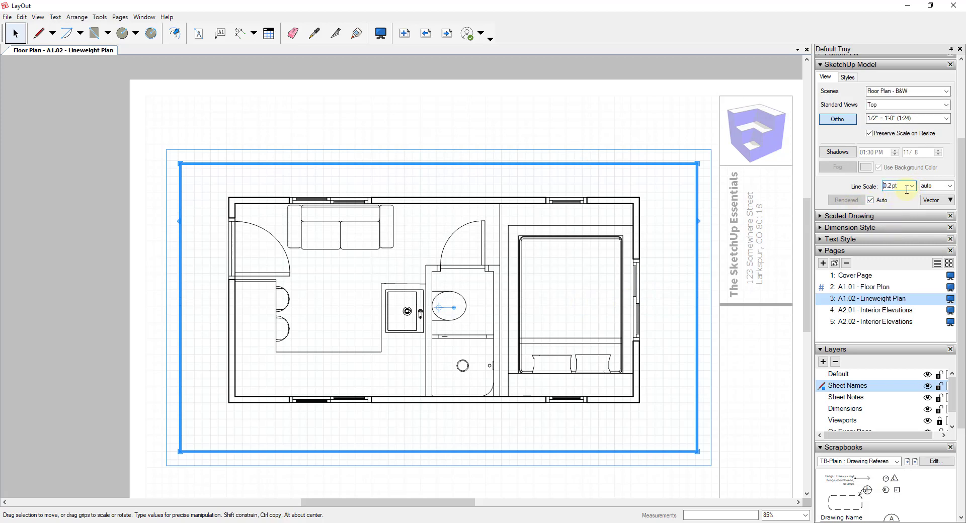
scroll(658, 314, up, 5)
scroll(658, 314, down, 5)
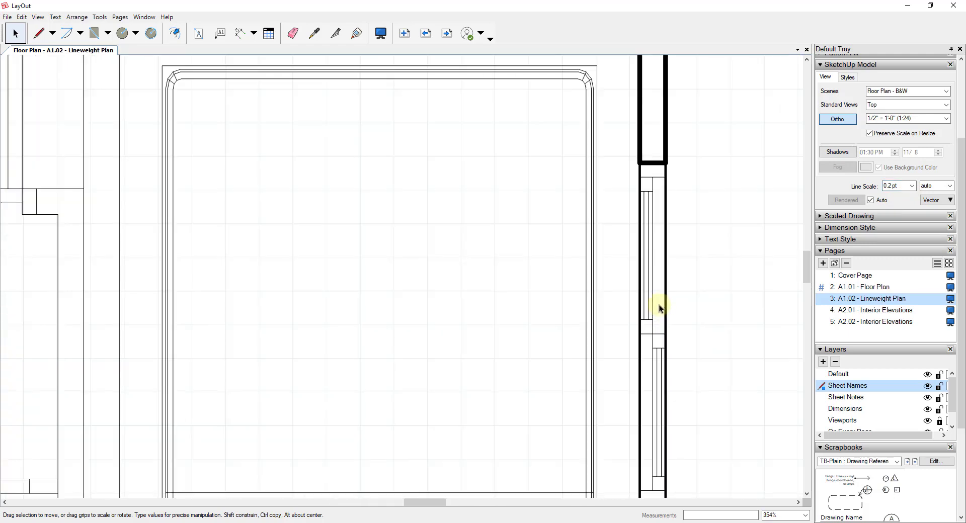